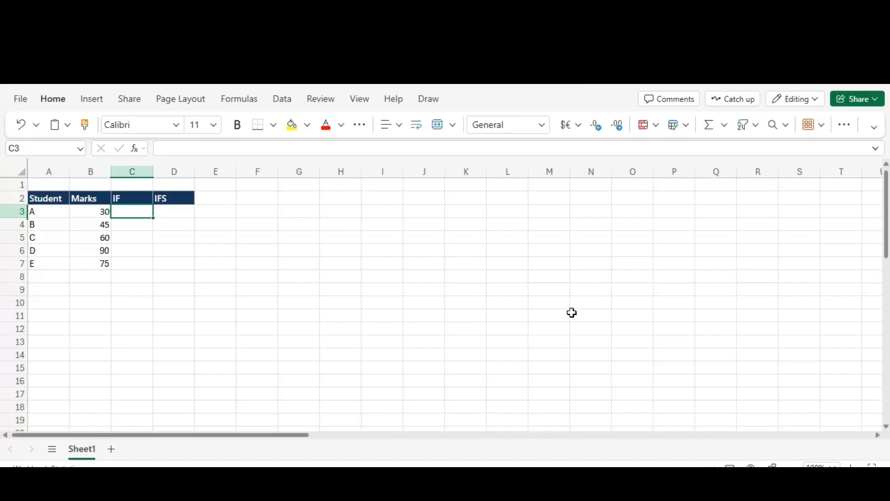
- Look through the students' marks in column B and the empty IF column beside them
{"action": "key", "text": "Left"}
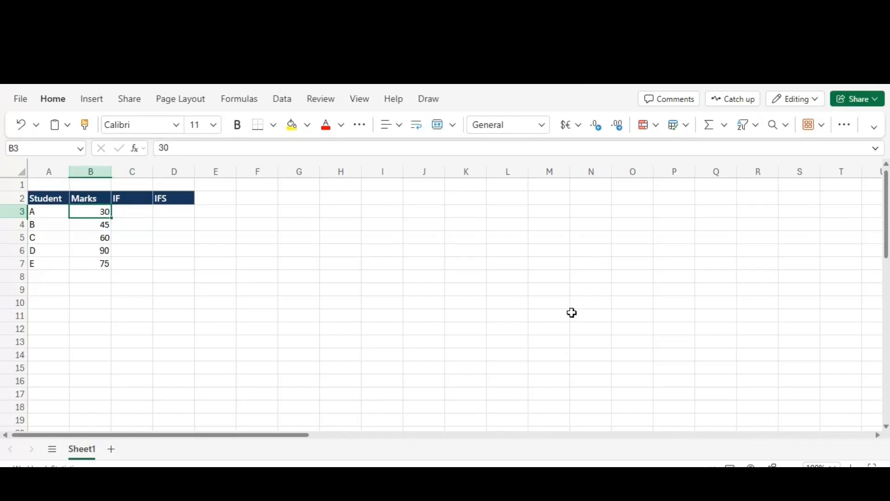
{"action": "key", "text": "Down"}
{"action": "key", "text": "Down"}
{"action": "key", "text": "Down"}
{"action": "key", "text": "Down"}
{"action": "key", "text": "Up"}
{"action": "key", "text": "Up"}
{"action": "key", "text": "Up"}
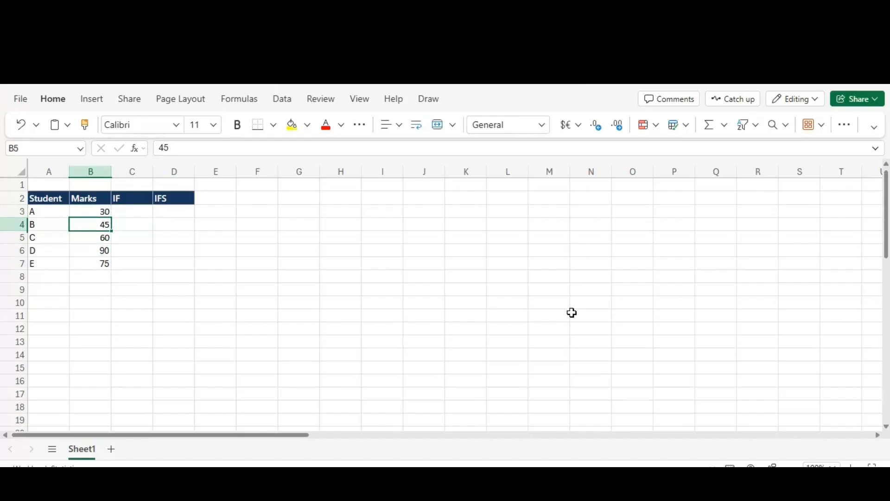
{"action": "key", "text": "Up"}
{"action": "key", "text": "Right"}
{"action": "key", "text": "Left"}
{"action": "key", "text": "Down"}
{"action": "key", "text": "Right"}
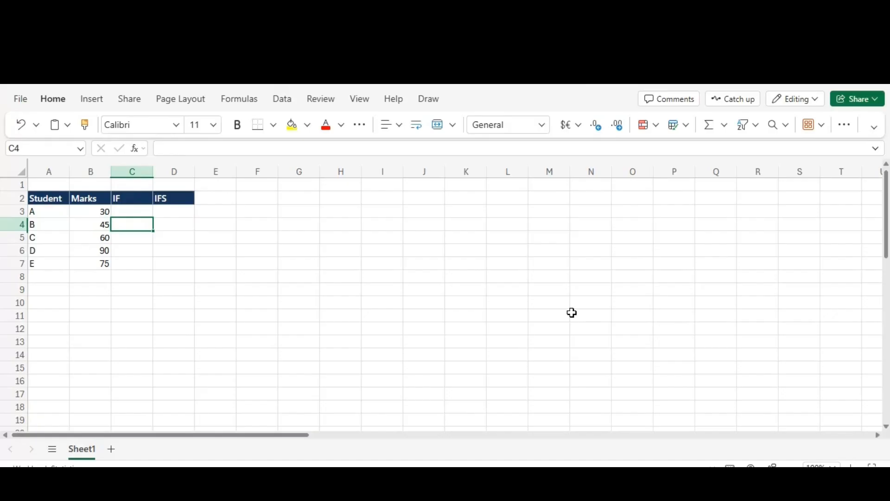
- Enter an IF formula in C3 that returns "PASS" when B3>39 and "FAIL" otherwise
{"action": "key", "text": "Up"}
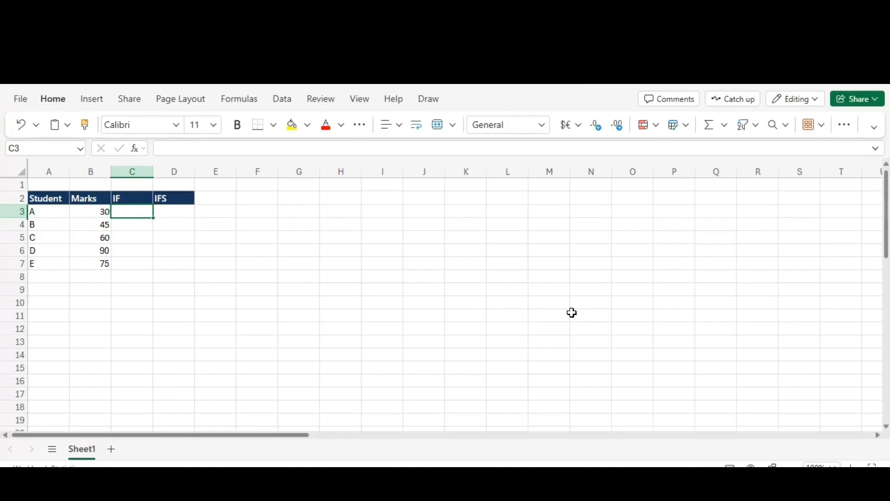
{"action": "type", "text": "="}
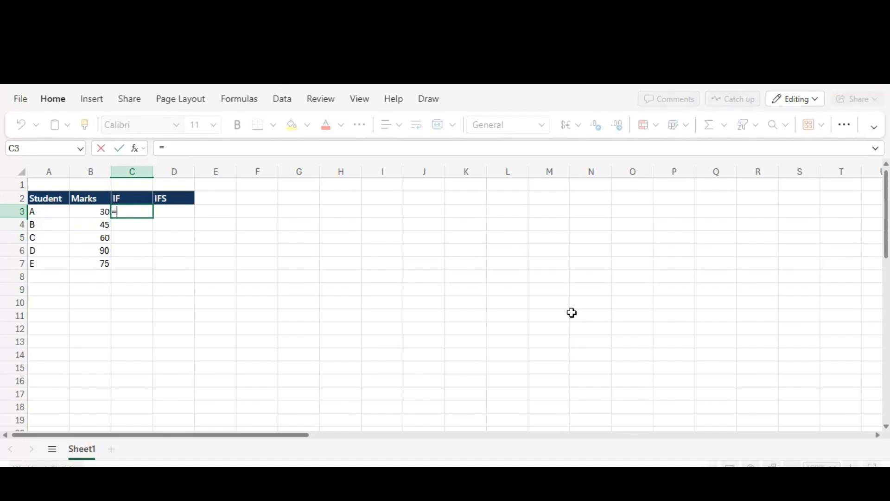
{"action": "type", "text": "if"}
{"action": "key", "text": "Tab"}
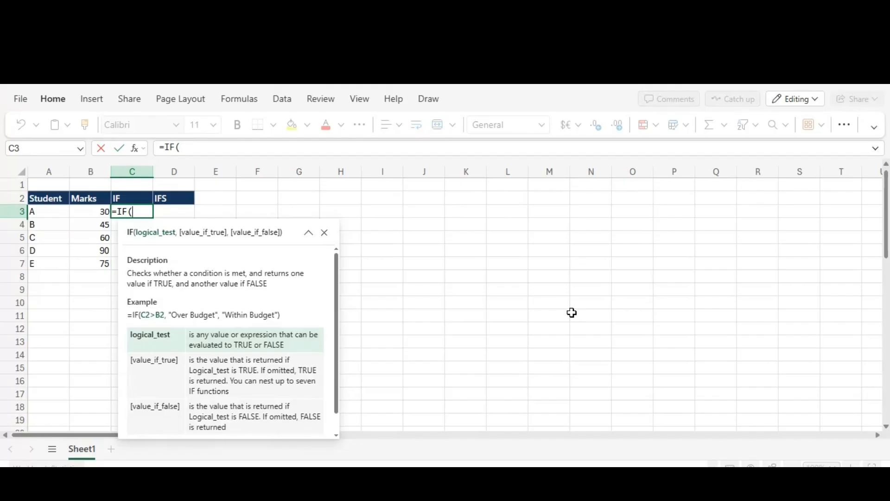
{"action": "key", "text": "Left"}
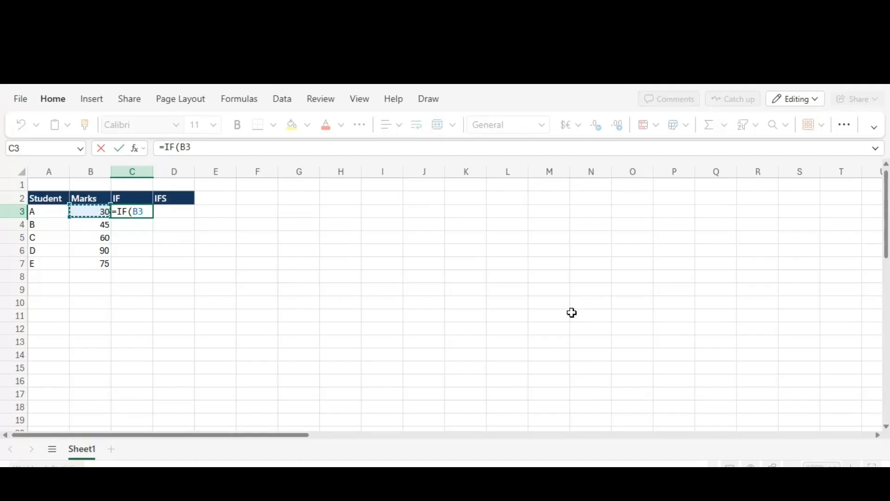
{"action": "type", "text": ">"}
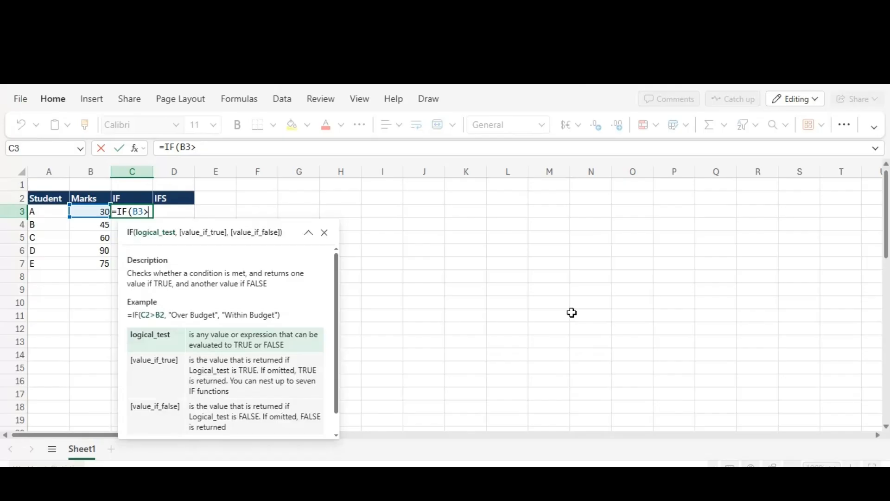
{"action": "type", "text": "39,"}
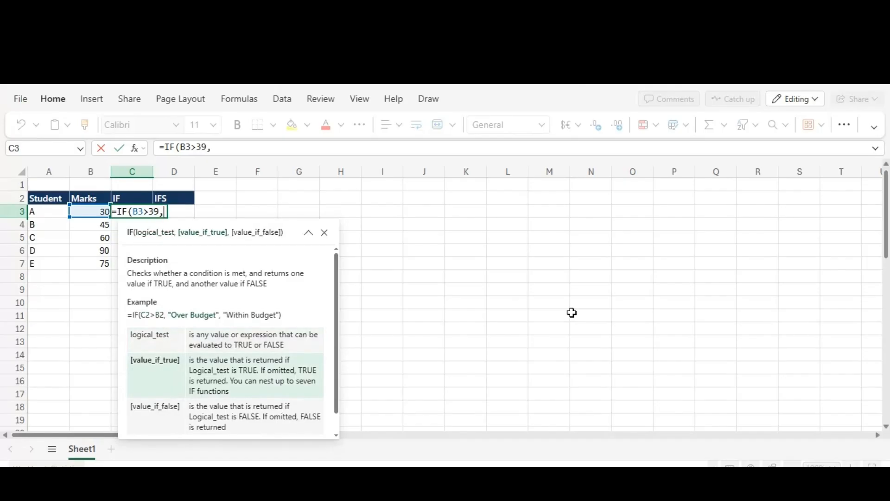
{"action": "type", "text": "\"PASS"}
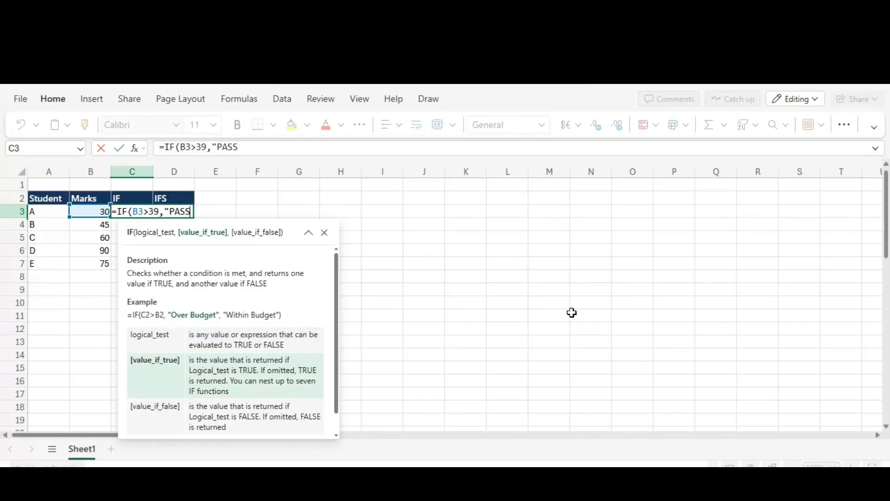
{"action": "type", "text": "\","}
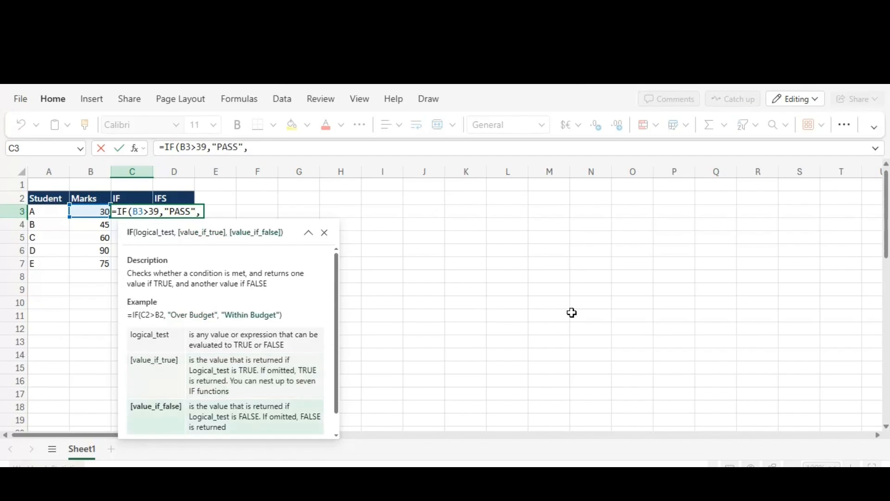
{"action": "type", "text": "\"FAIL\")"}
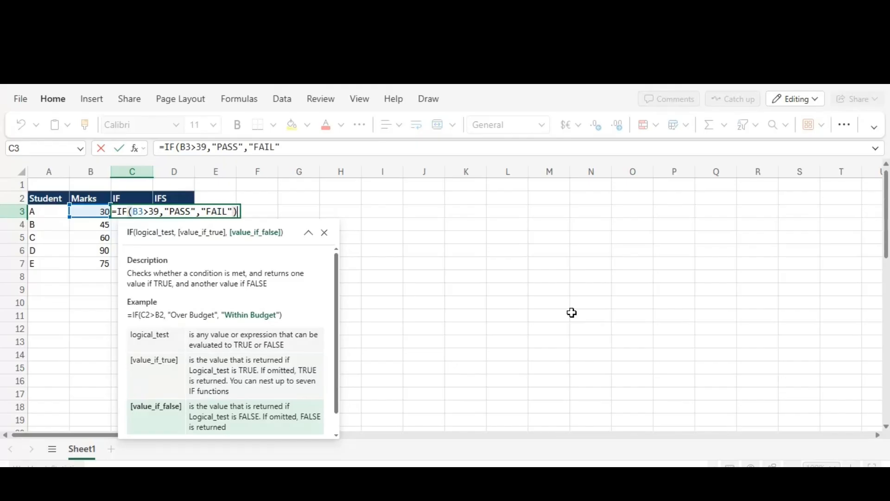
{"action": "key", "text": "Return"}
- Copy the IF formula from C3 into C4:C7 for the remaining students
{"action": "key", "text": "Up"}
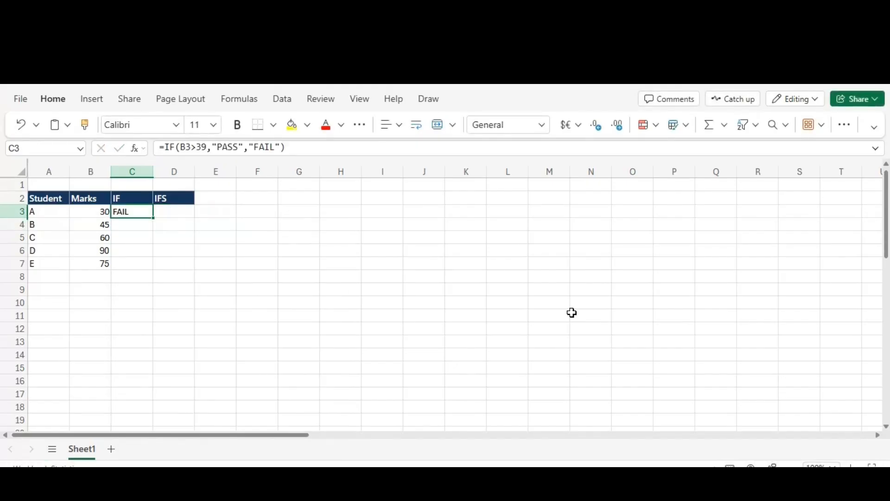
{"action": "key", "text": "F2"}
{"action": "key", "text": "Escape"}
{"action": "key", "text": "ctrl+c"}
{"action": "key", "text": "Down"}
{"action": "key", "text": "shift+Down"}
{"action": "key", "text": "shift+Down"}
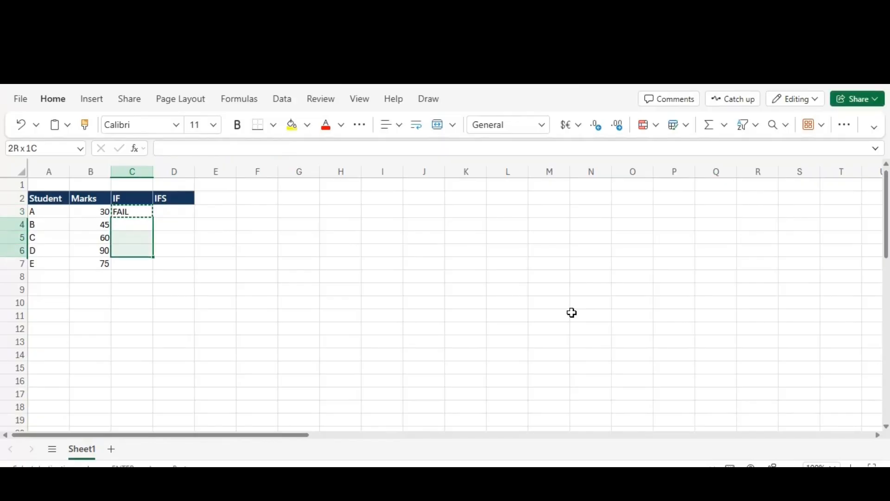
{"action": "key", "text": "shift+Down"}
{"action": "key", "text": "ctrl+v"}
- Review the IF results for all students in column C
{"action": "key", "text": "Up"}
{"action": "key", "text": "Down"}
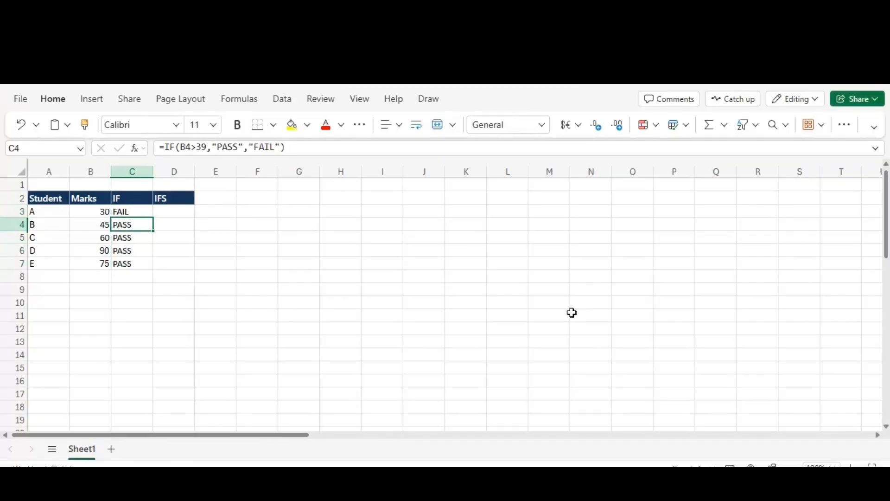
{"action": "key", "text": "Down"}
{"action": "key", "text": "Down"}
{"action": "key", "text": "Down"}
{"action": "key", "text": "Up"}
{"action": "key", "text": "Up"}
{"action": "key", "text": "Up"}
{"action": "key", "text": "Up"}
{"action": "key", "text": "Down"}
- Compare the marks in B4:B7 with their IF results
{"action": "key", "text": "Left"}
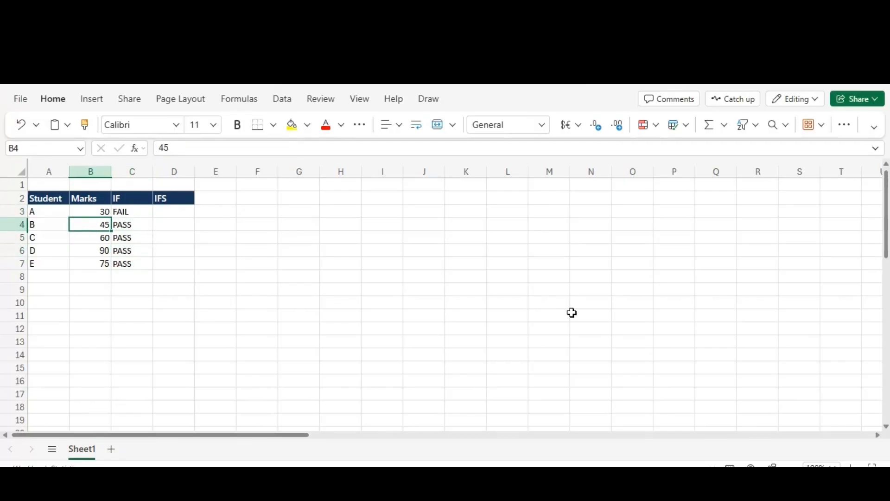
{"action": "key", "text": "Down"}
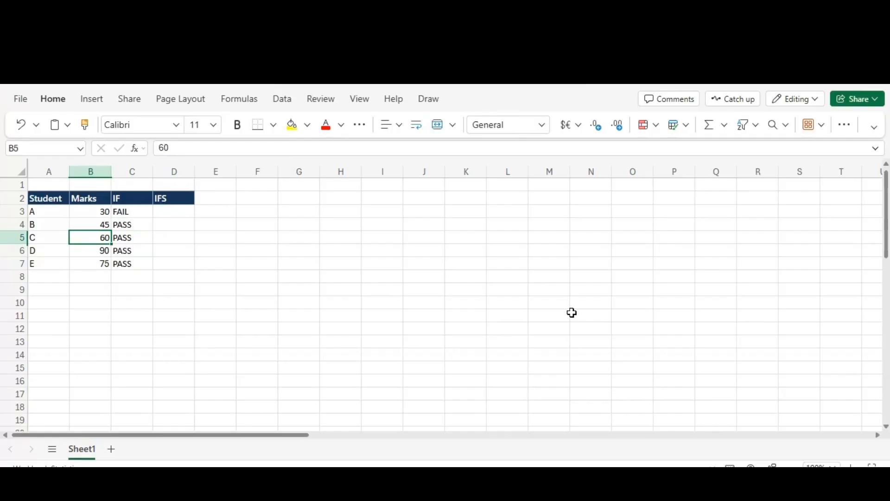
{"action": "key", "text": "Down"}
{"action": "key", "text": "Down"}
{"action": "key", "text": "Down"}
{"action": "key", "text": "Up"}
{"action": "key", "text": "Up"}
{"action": "key", "text": "Up"}
{"action": "key", "text": "Up"}
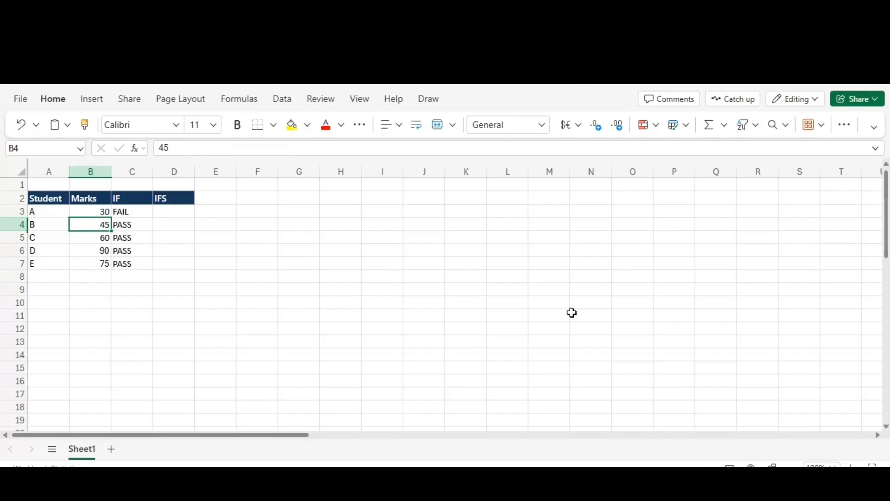
{"action": "key", "text": "Down"}
{"action": "key", "text": "Down"}
{"action": "key", "text": "Down"}
{"action": "key", "text": "Right"}
{"action": "key", "text": "Left"}
{"action": "key", "text": "Up"}
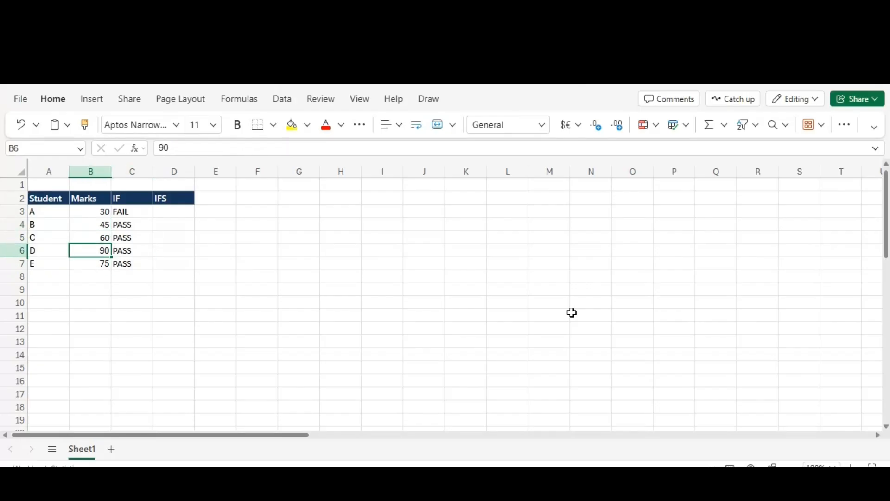
- Test the IF formula by changing student D's marks in B6 to 25 and checking the result in C6
{"action": "key", "text": "Left"}
{"action": "key", "text": "Right"}
{"action": "type", "text": "25"}
{"action": "key", "text": "Return"}
{"action": "key", "text": "Right"}
{"action": "key", "text": "Up"}
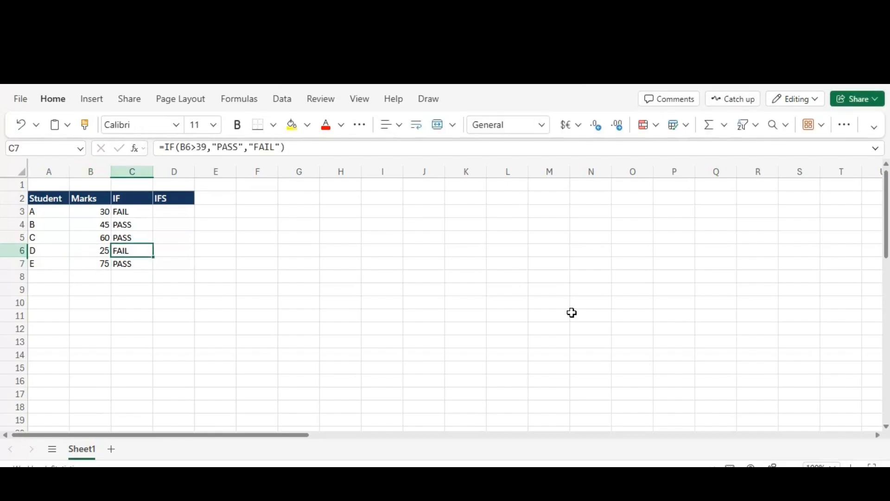
- Undo the change to student D's marks and go back to the IF formula in C3
{"action": "key", "text": "Left"}
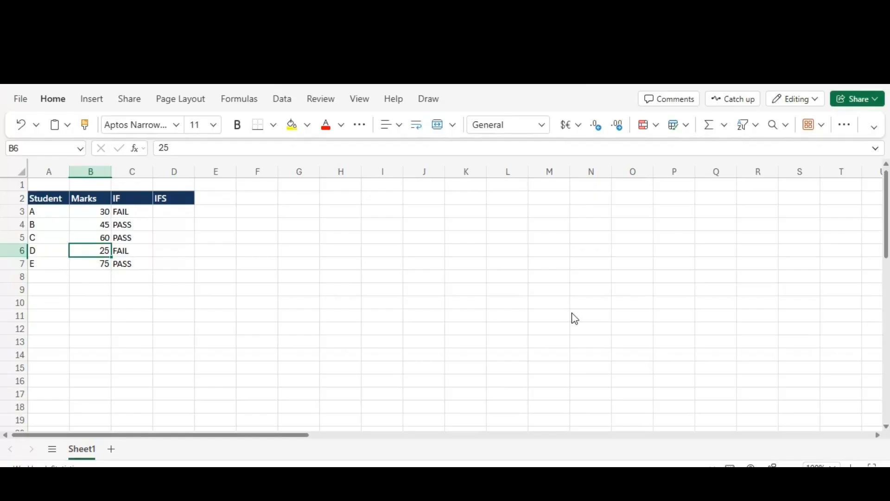
{"action": "key", "text": "ctrl+z"}
{"action": "key", "text": "Right"}
{"action": "key", "text": "Up"}
{"action": "key", "text": "Up"}
{"action": "key", "text": "Up"}
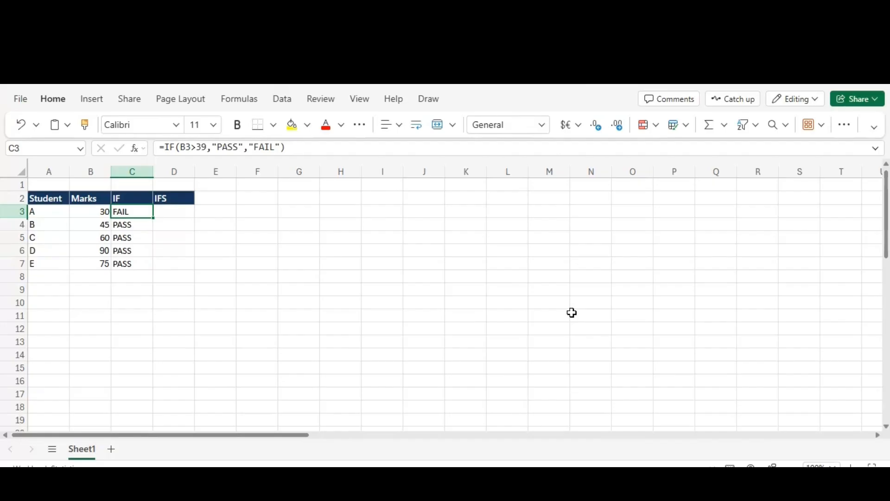
- Examine student A's mark and the passing marks in B4:B7, ending on the first empty IFS cell, D3
{"action": "key", "text": "Left"}
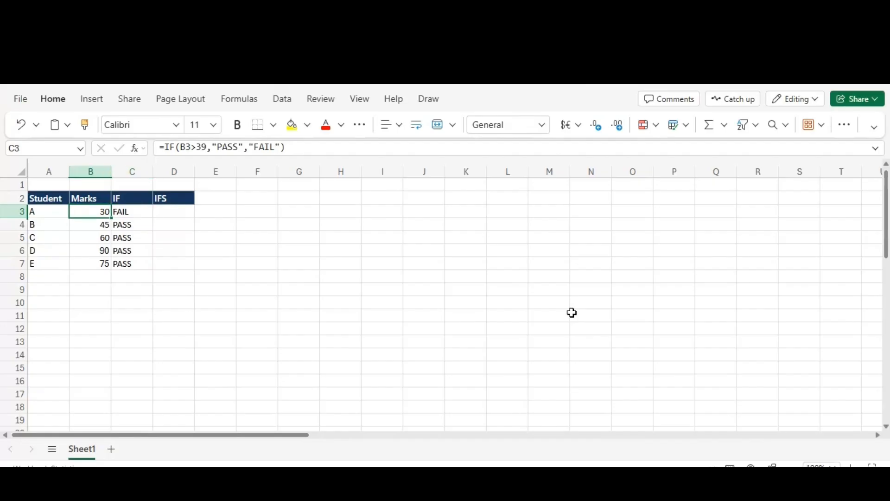
{"action": "key", "text": "Down"}
{"action": "key", "text": "Right"}
{"action": "key", "text": "Left"}
{"action": "key", "text": "shift+Down"}
{"action": "key", "text": "shift+Down"}
{"action": "key", "text": "shift+Down"}
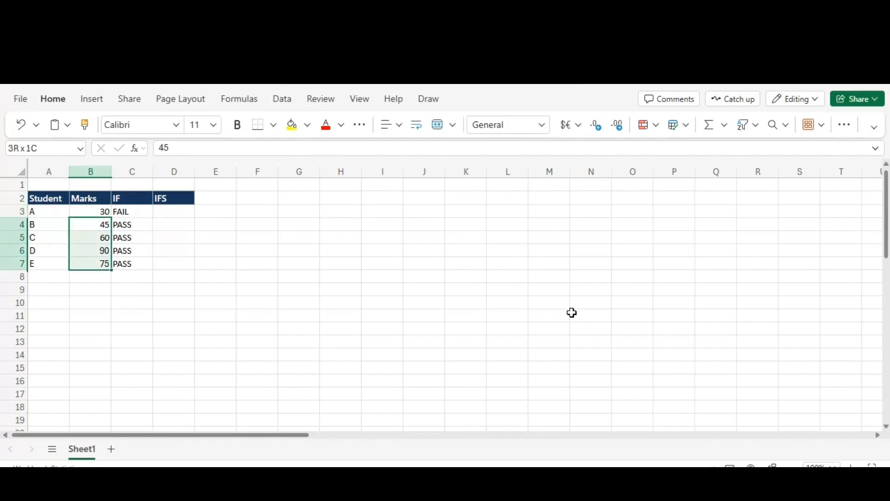
{"action": "key", "text": "Up"}
{"action": "key", "text": "Down"}
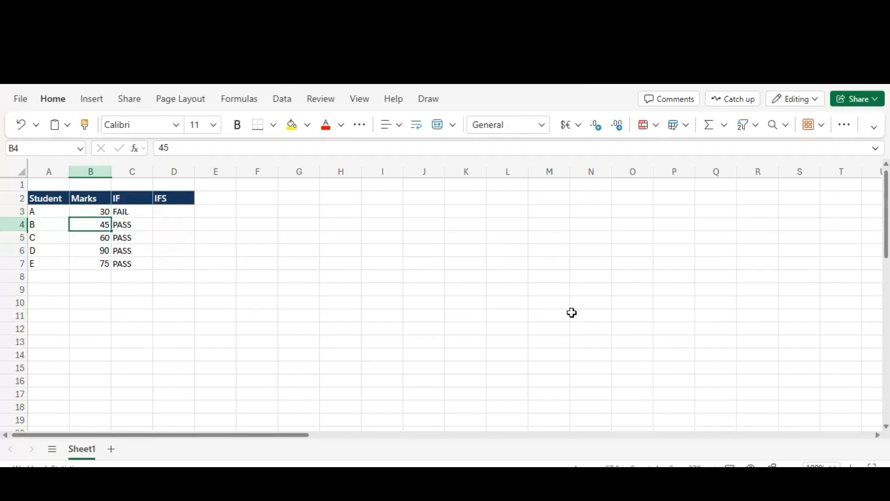
{"action": "key", "text": "Down"}
{"action": "key", "text": "Up"}
{"action": "key", "text": "shift+Down"}
{"action": "key", "text": "shift+Down"}
{"action": "key", "text": "shift+Down"}
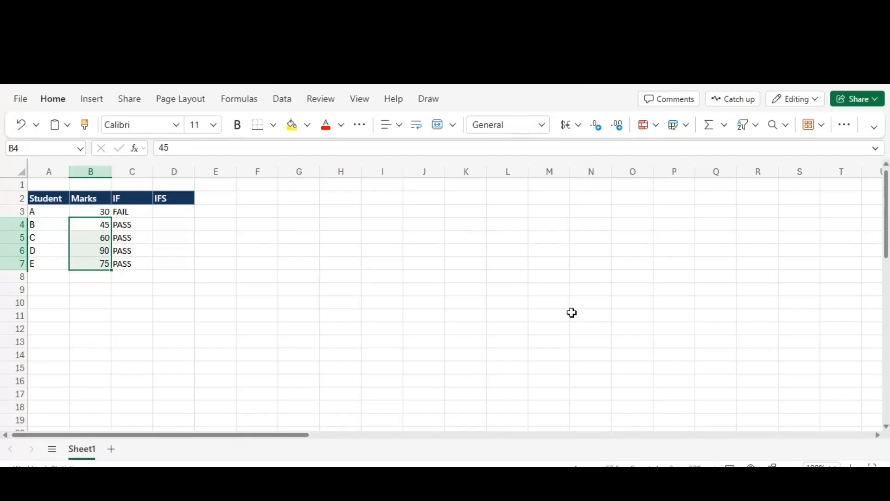
{"action": "key", "text": "Right"}
{"action": "key", "text": "Right"}
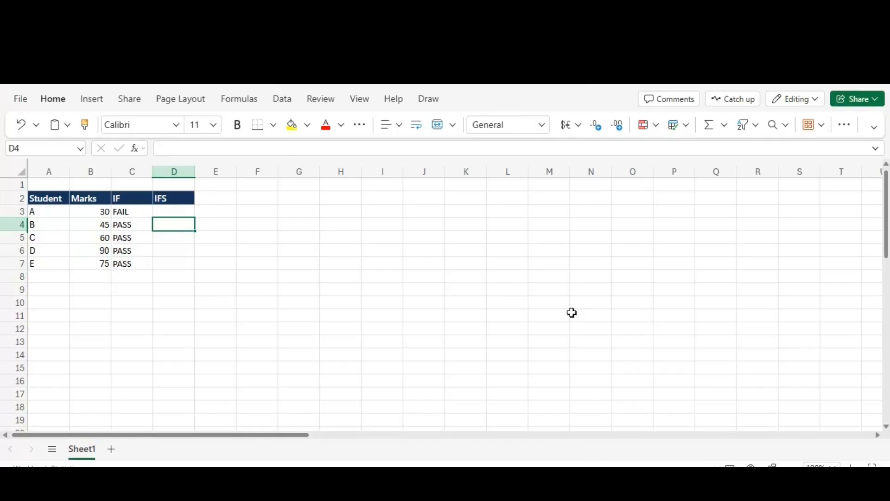
{"action": "key", "text": "Up"}
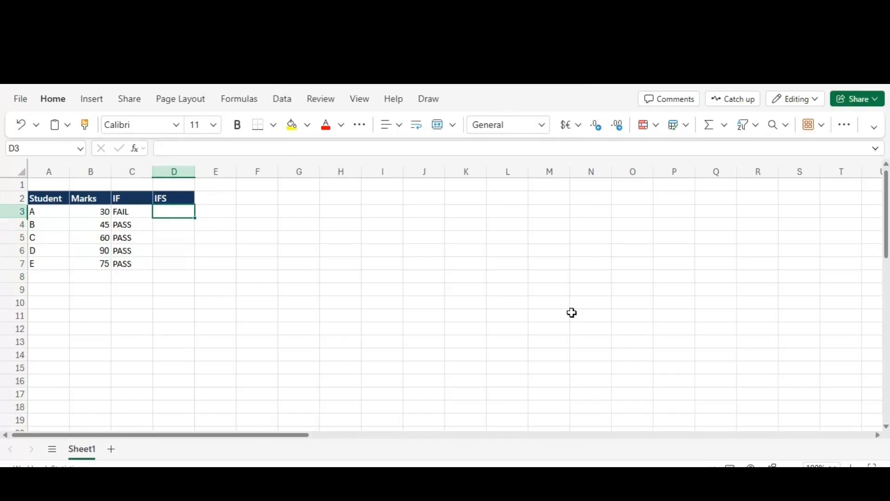
{"action": "key", "text": "Down"}
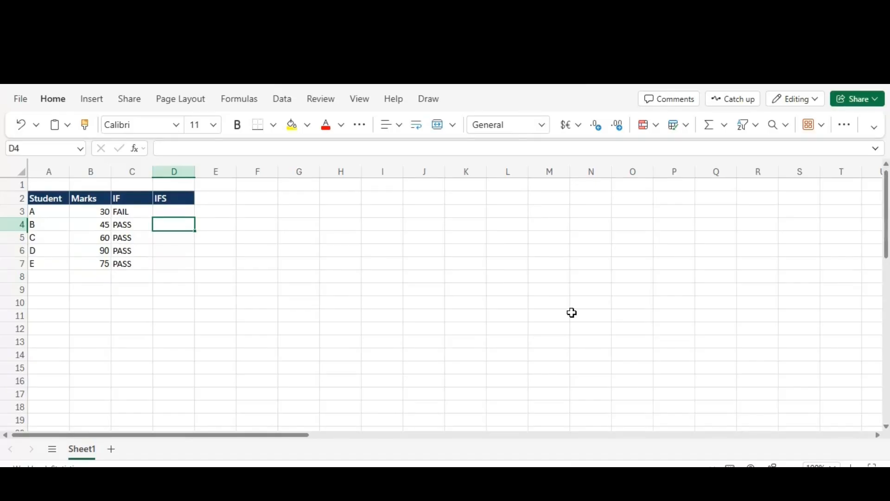
{"action": "key", "text": "Up"}
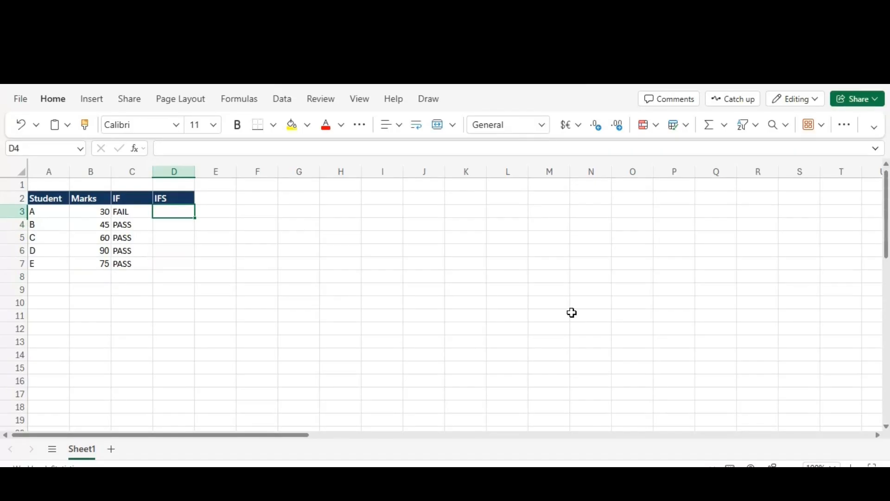
{"action": "key", "text": "Down"}
{"action": "type", "text": "="}
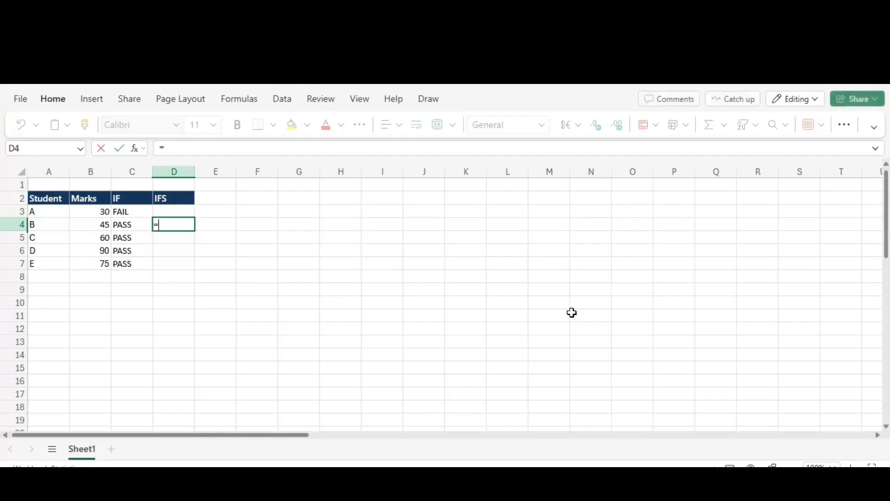
{"action": "key", "text": "Escape"}
{"action": "key", "text": "Up"}
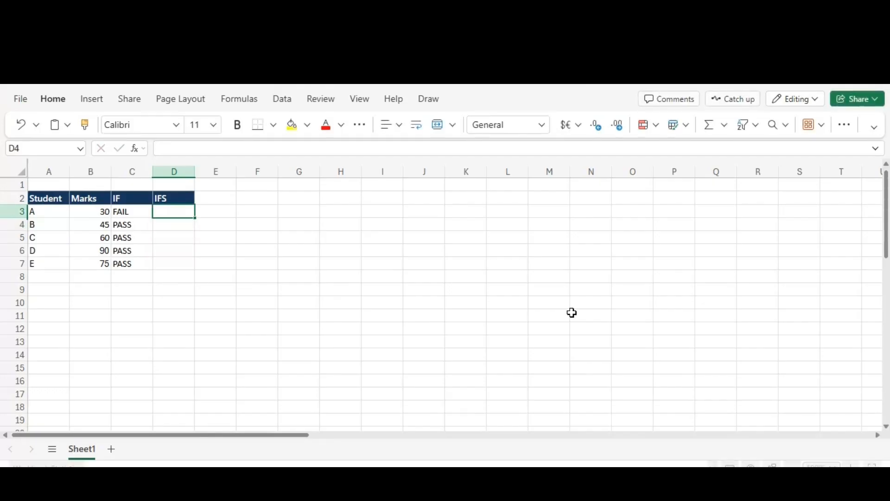
- Start an IFS formula in D3 whose first condition tests whether student A's mark is above 39 (B3>39)
{"action": "type", "text": "=if"}
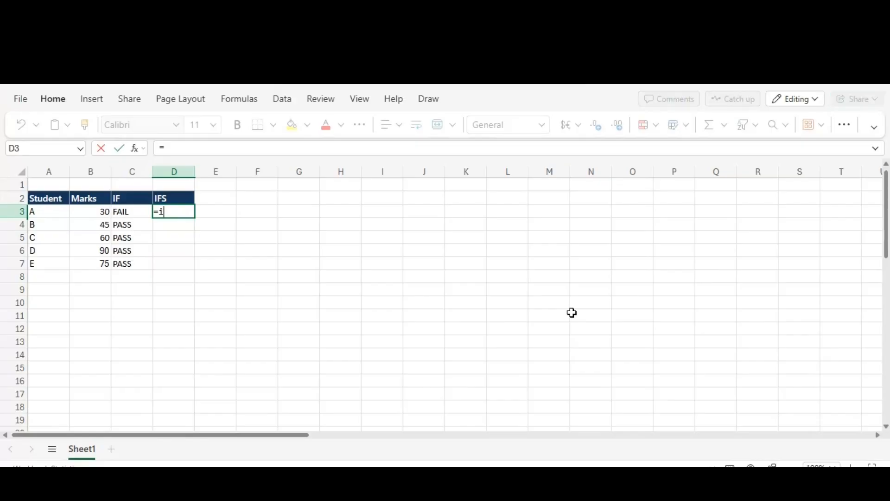
{"action": "key", "text": "Down"}
{"action": "key", "text": "Down"}
{"action": "key", "text": "Tab"}
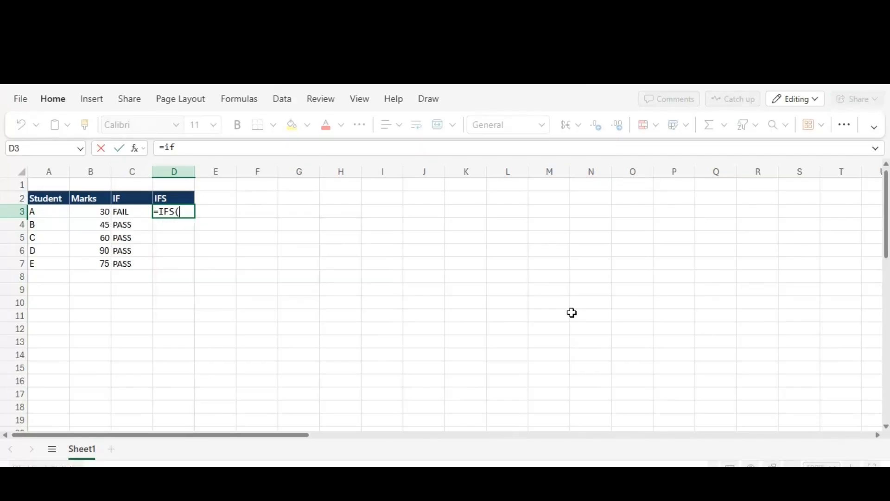
{"action": "type", "text": "C3"}
{"action": "key", "text": "Left"}
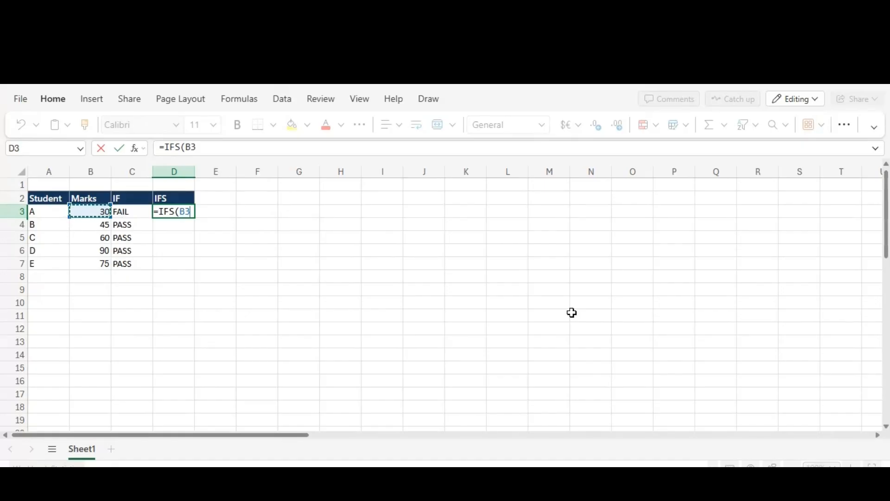
{"action": "type", "text": ">"}
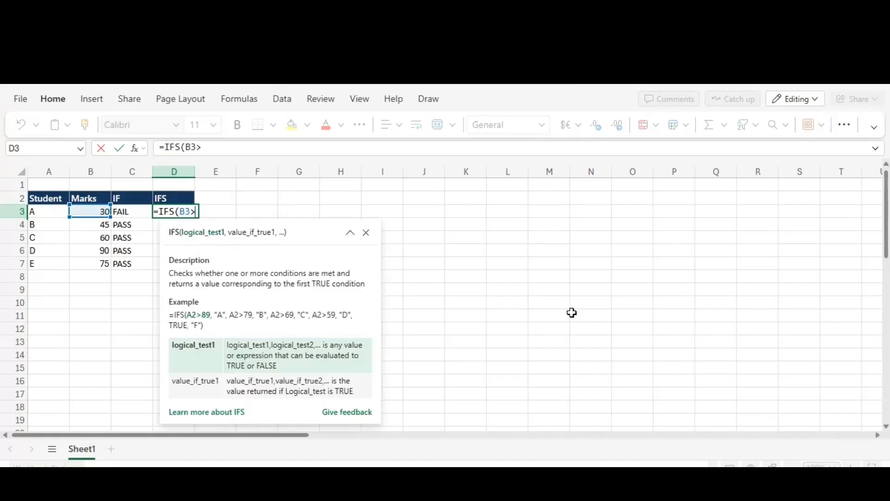
{"action": "type", "text": "39,\""}
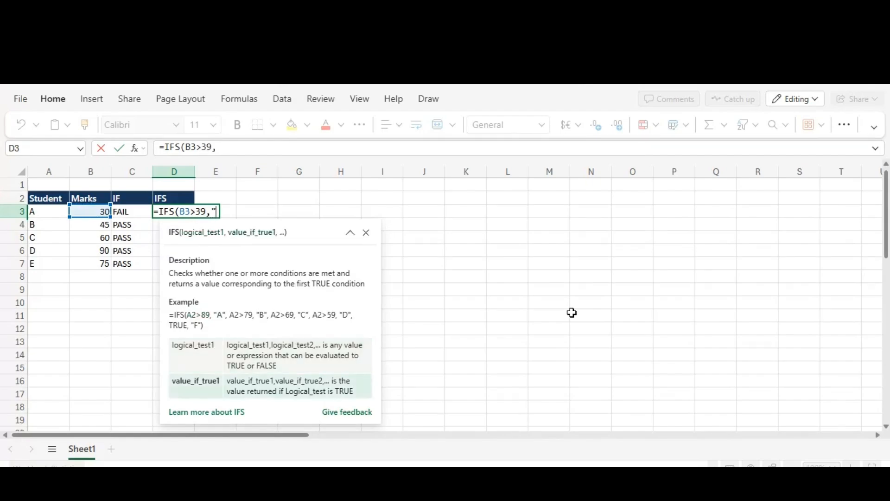
{"action": "type", "text": "Below Aver"}
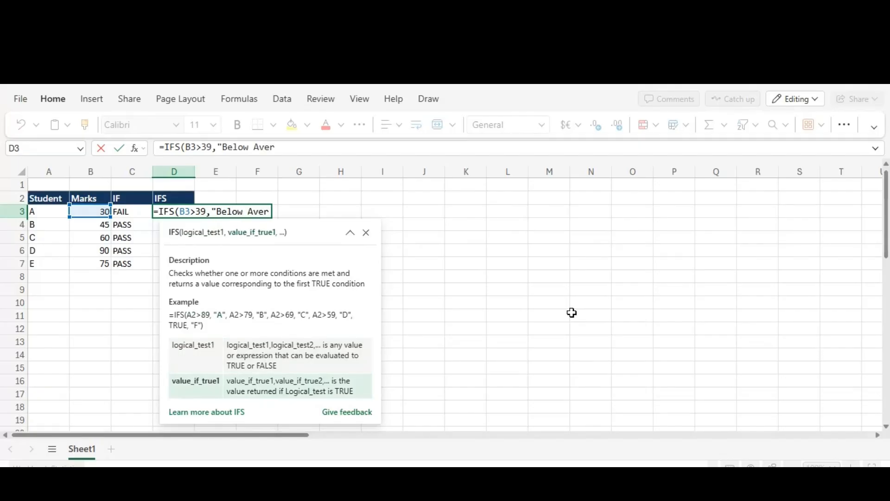
- Make the IFS formula in D3 return "Below Avg" when the first condition is met
{"action": "key", "text": "BackSpace"}
{"action": "key", "text": "BackSpace"}
{"action": "type", "text": "g\","}
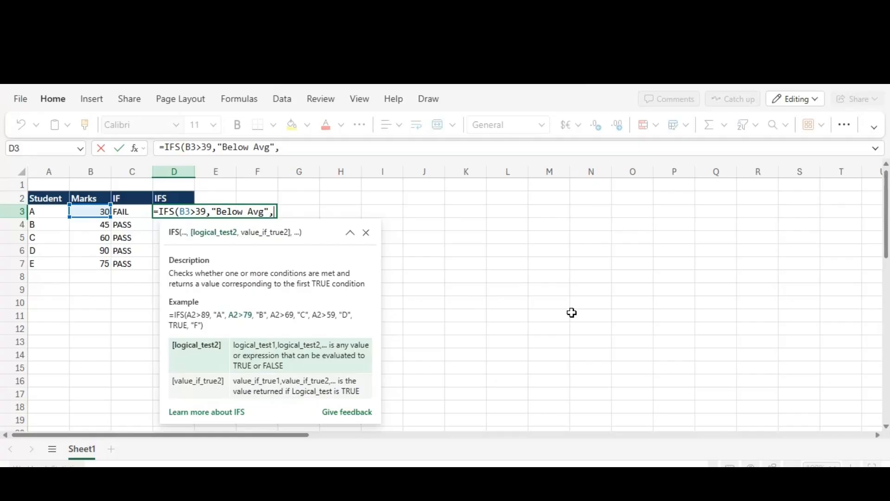
- Add a second condition to the IFS formula in D3: B3>60 returns "Avg"
{"action": "key", "text": "Left"}
{"action": "key", "text": "Left"}
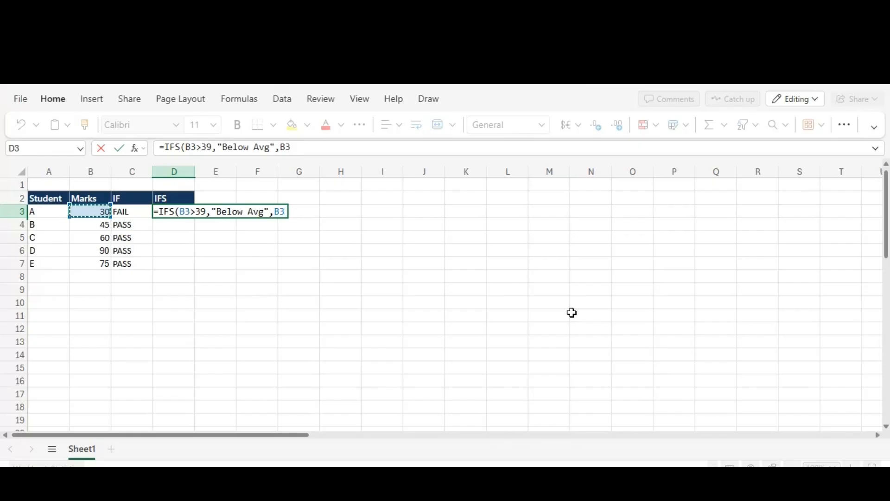
{"action": "type", "text": ">"}
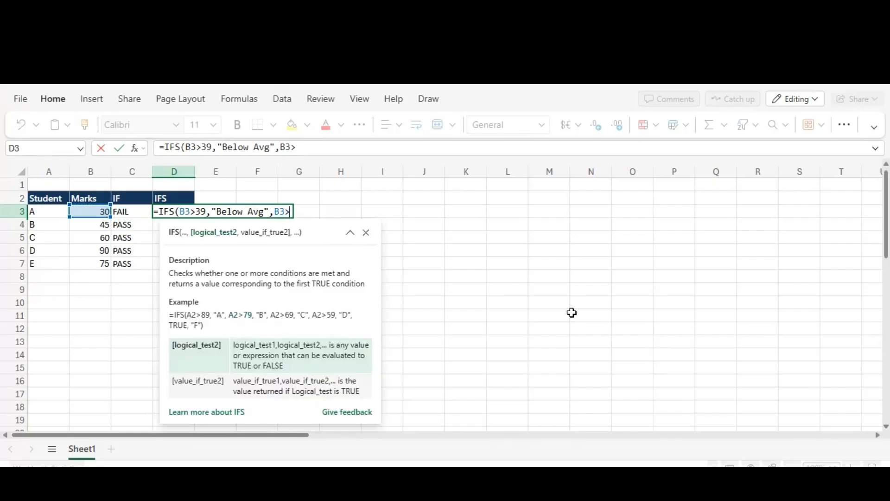
{"action": "type", "text": "60,\"Avg\""}
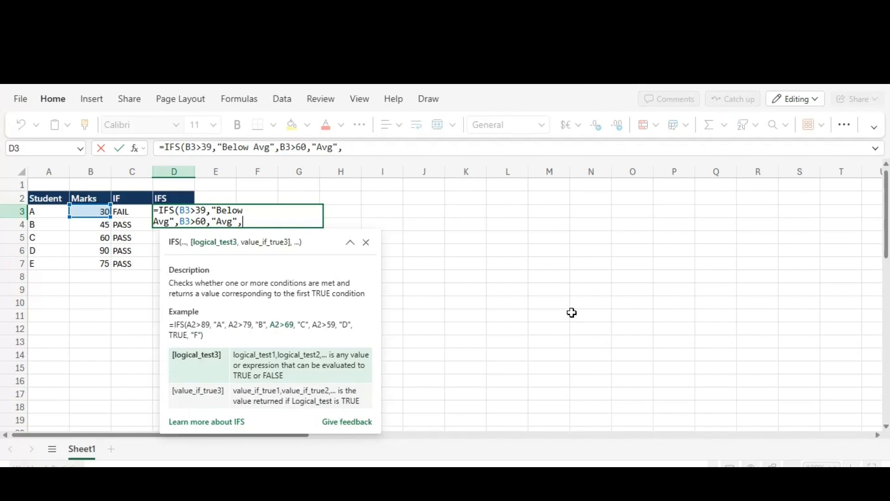
- Add a third condition to the IFS formula in D3: B3>75 returns "Above Avg"
{"action": "type", "text": ","}
{"action": "key", "text": "Left"}
{"action": "key", "text": "Left"}
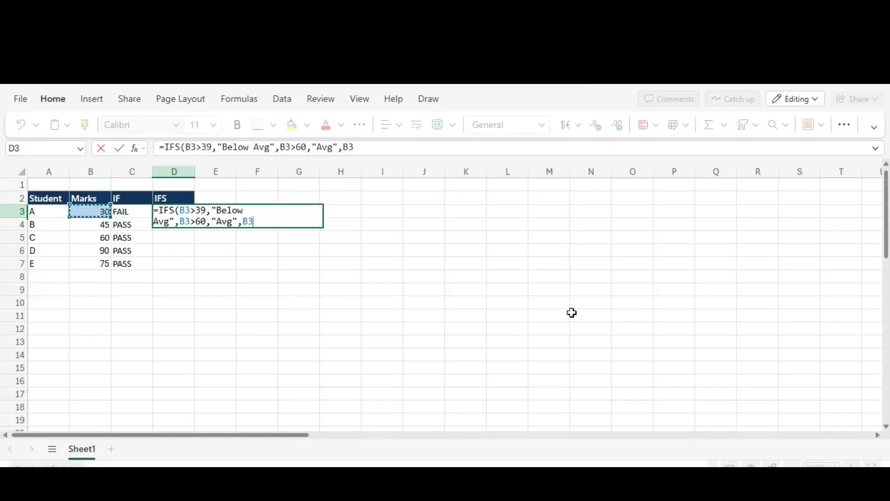
{"action": "type", "text": ">75"}
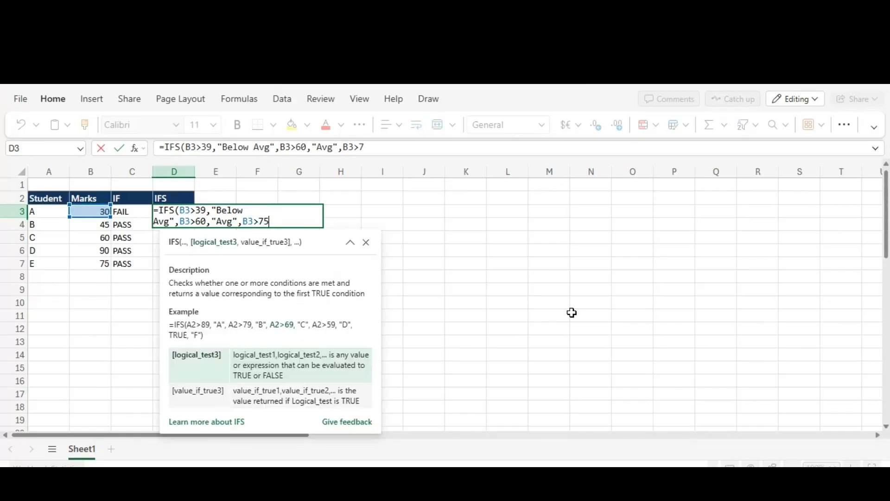
{"action": "type", "text": ",\""}
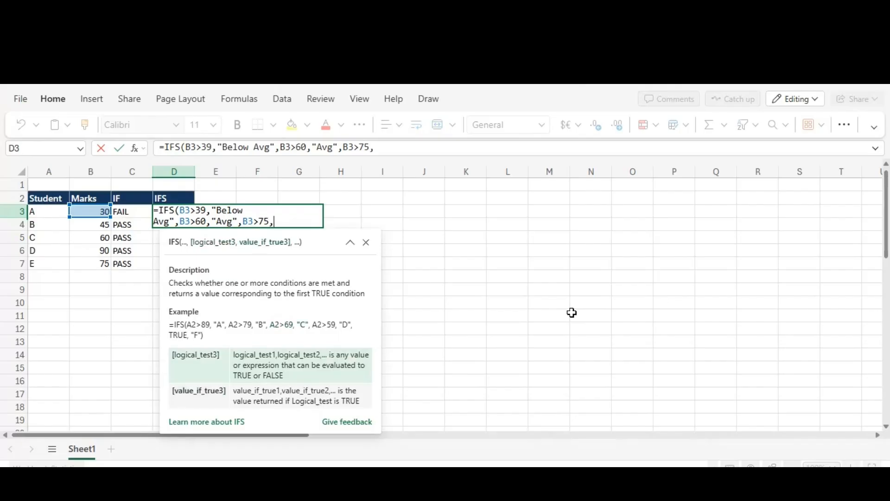
{"action": "type", "text": "Above A"}
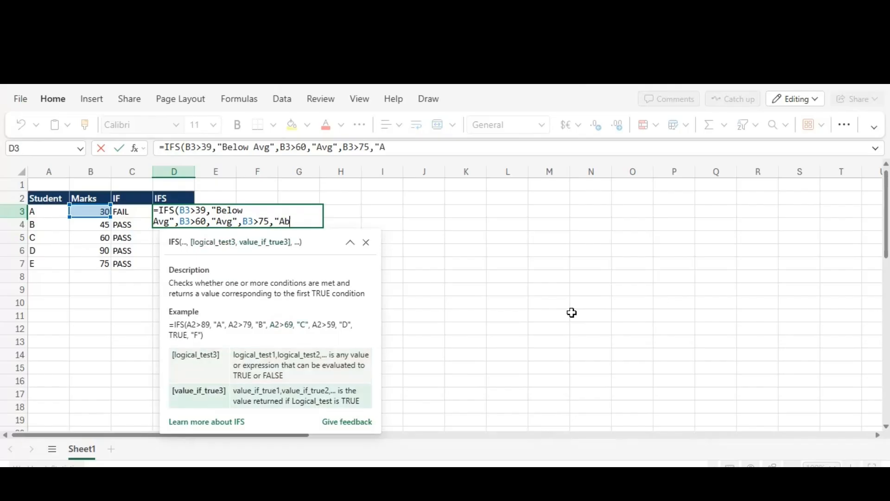
{"action": "type", "text": "vg\""}
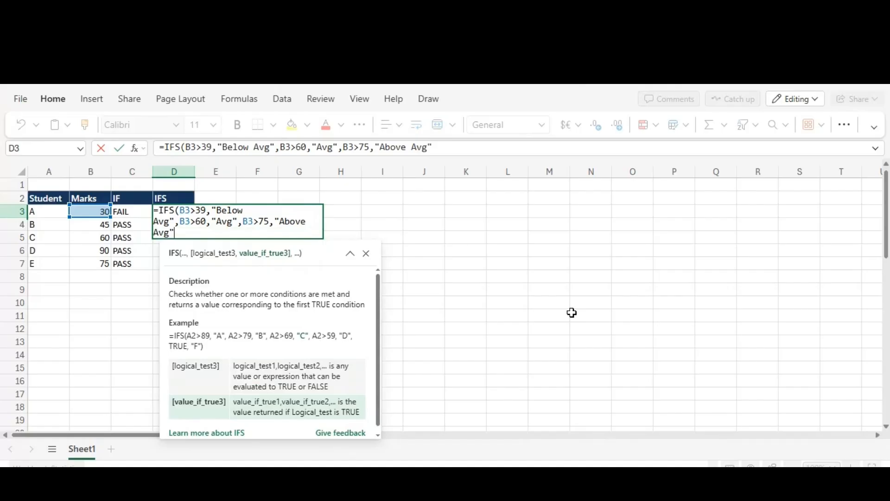
{"action": "type", "text": ","}
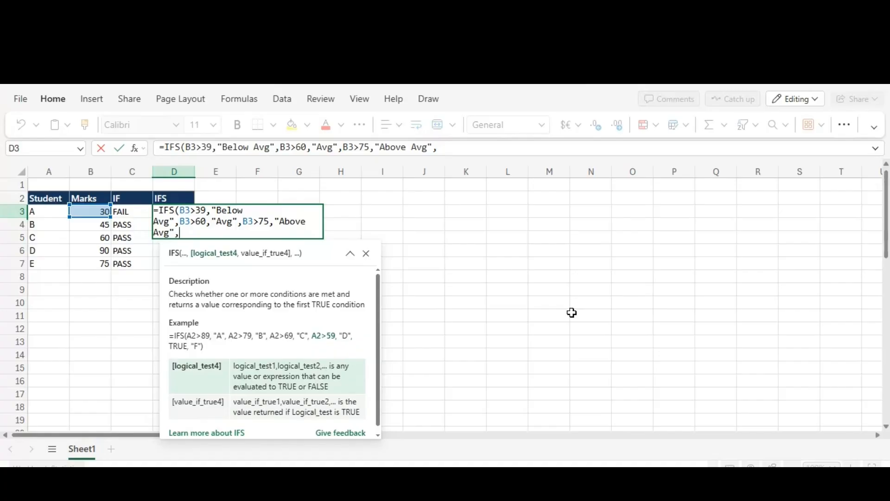
- Add a fourth condition to the IFS formula in D3: B3>89 returns "Extra Ordinary"
{"action": "key", "text": "Left"}
{"action": "key", "text": "Left"}
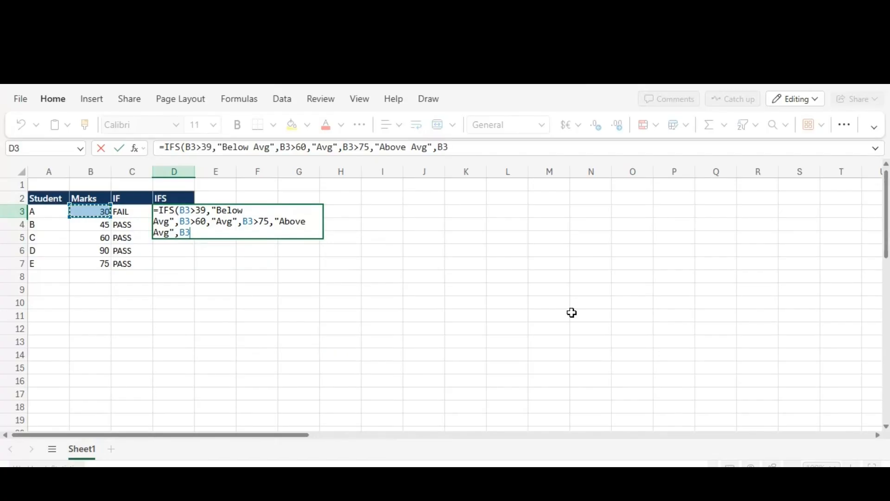
{"action": "type", "text": ">"}
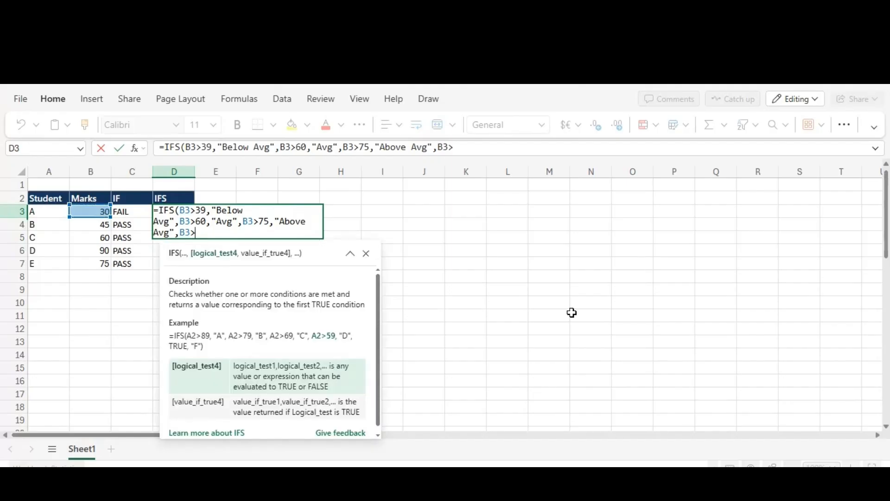
{"action": "type", "text": "89,\"E"}
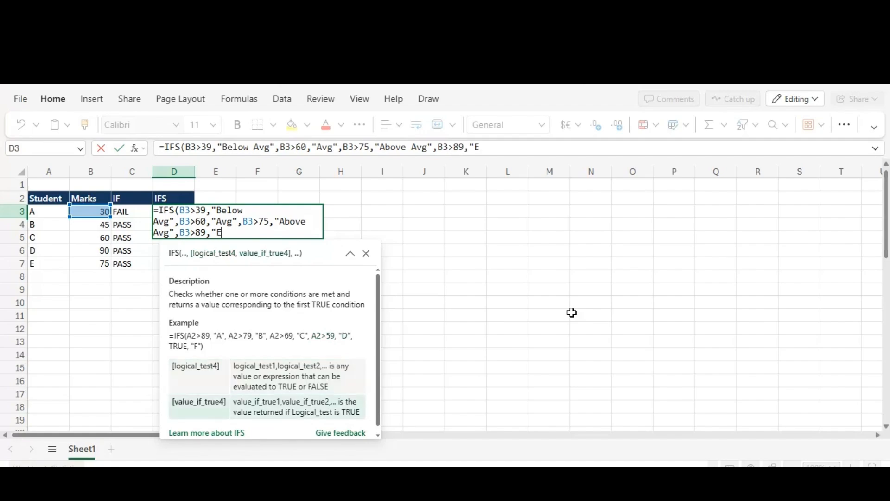
{"action": "type", "text": "xtra Ordinary\""}
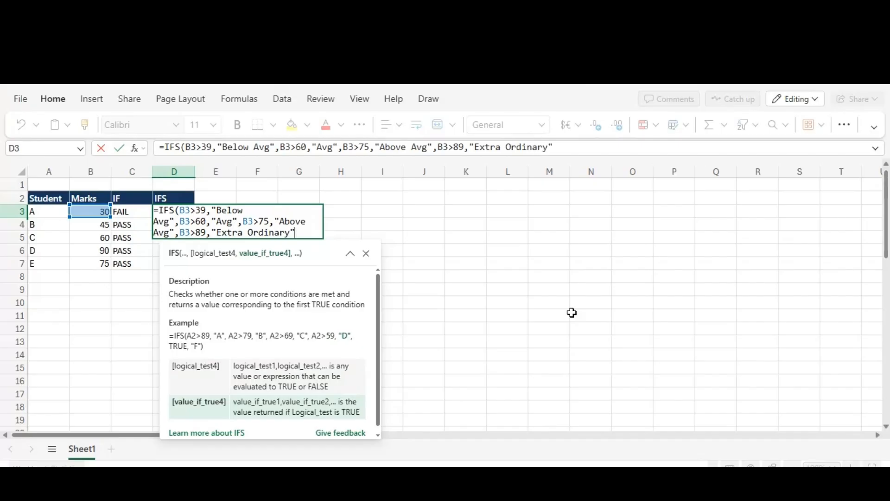
{"action": "type", "text": ","}
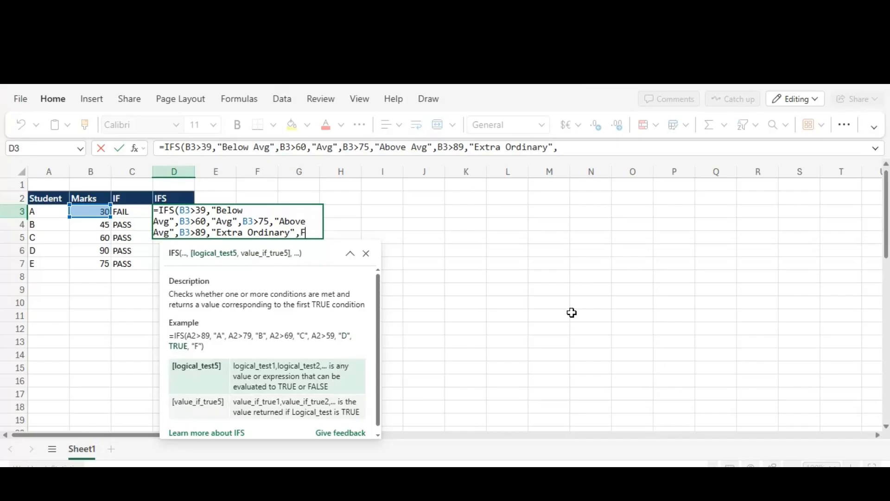
{"action": "type", "text": "FAIL"}
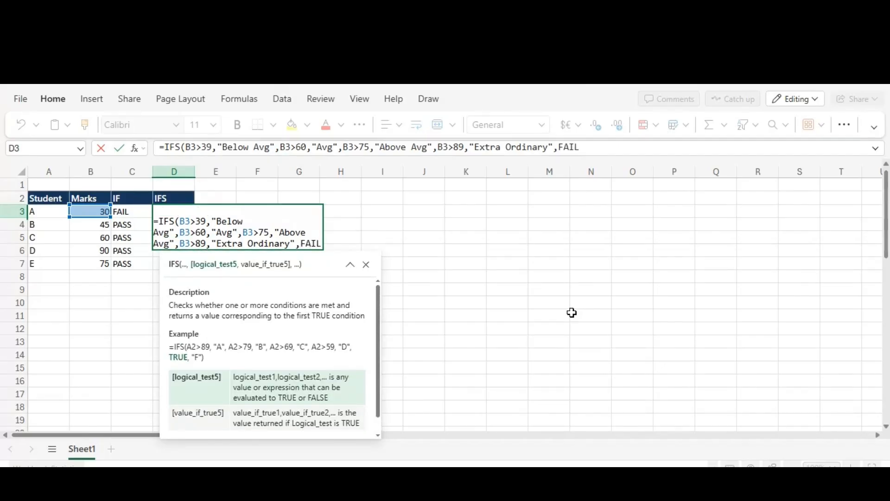
{"action": "type", "text": ")"}
- Try to complete the IFS formula in D3 with "FAIL" as its single last argument and enter it
{"action": "key", "text": "BackSpace"}
{"action": "key", "text": "BackSpace"}
{"action": "key", "text": "BackSpace"}
{"action": "key", "text": "BackSpace"}
{"action": "key", "text": "BackSpace"}
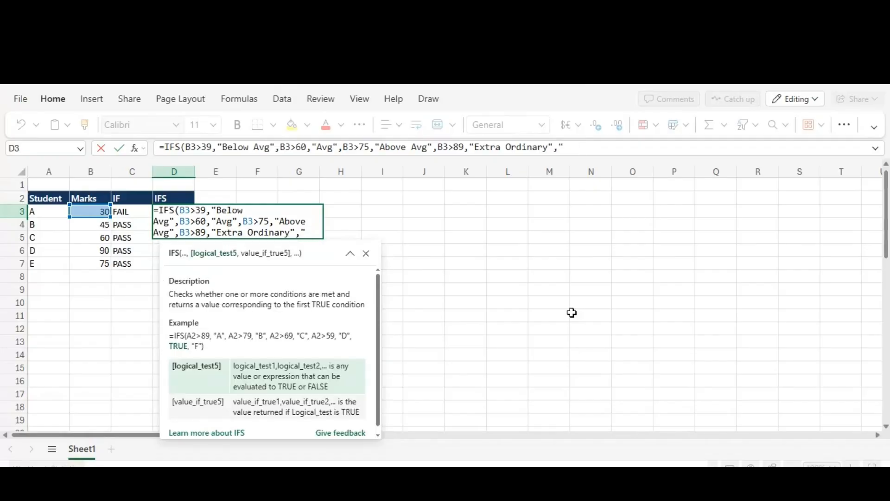
{"action": "type", "text": "FAIL"}
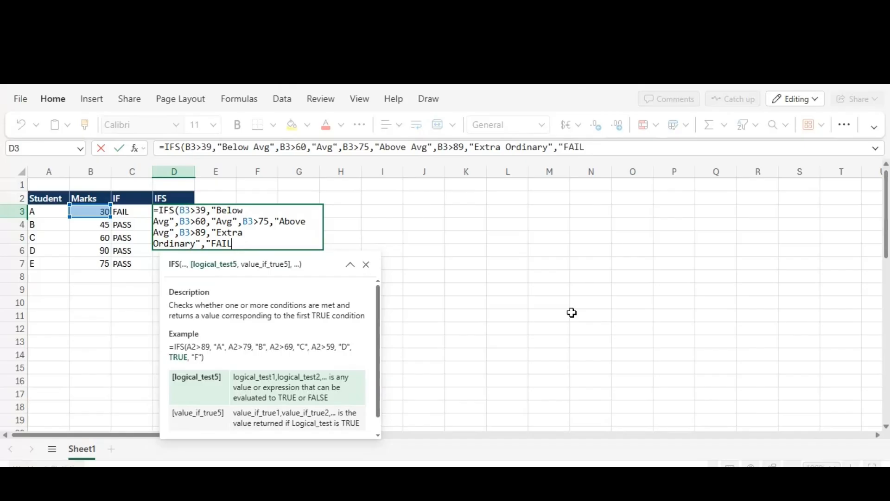
{"action": "type", "text": "\")"}
{"action": "key", "text": "Return"}
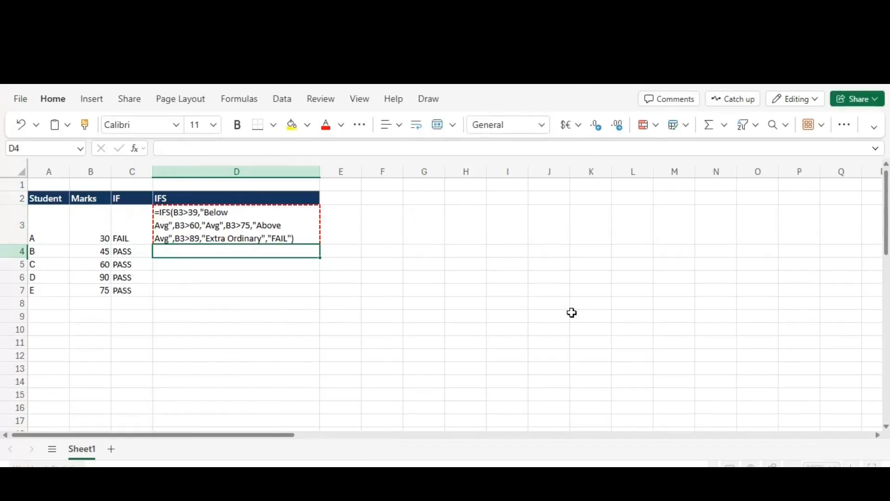
- Clear the attempted IFS formula from D3 and return to the empty cell
{"action": "key", "text": "Up"}
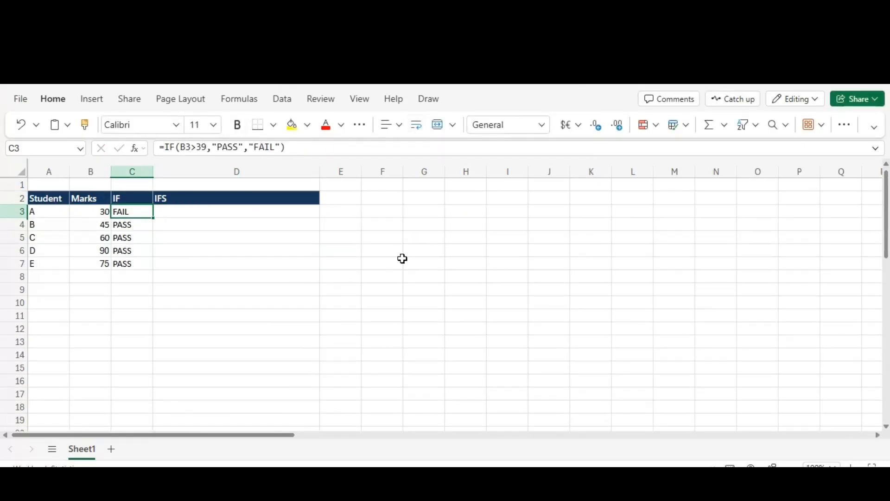
{"action": "key", "text": "Right"}
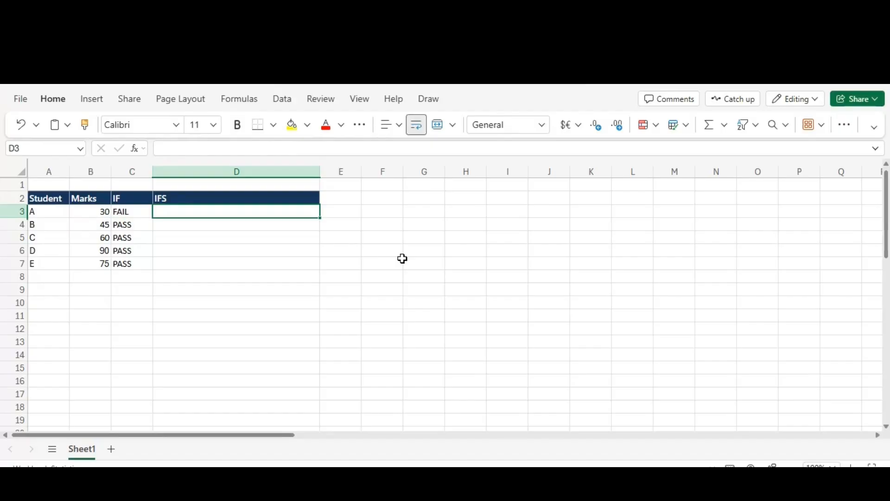
{"action": "key", "text": "Left"}
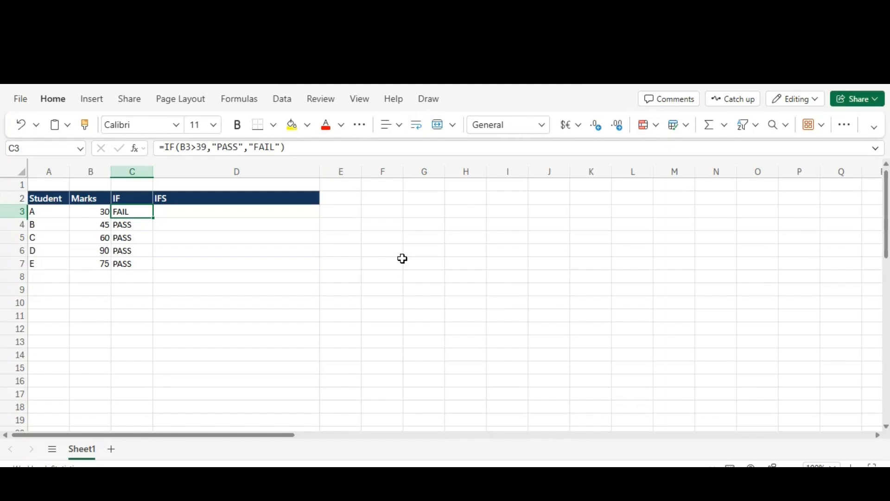
{"action": "key", "text": "Down"}
{"action": "key", "text": "Up"}
{"action": "key", "text": "Right"}
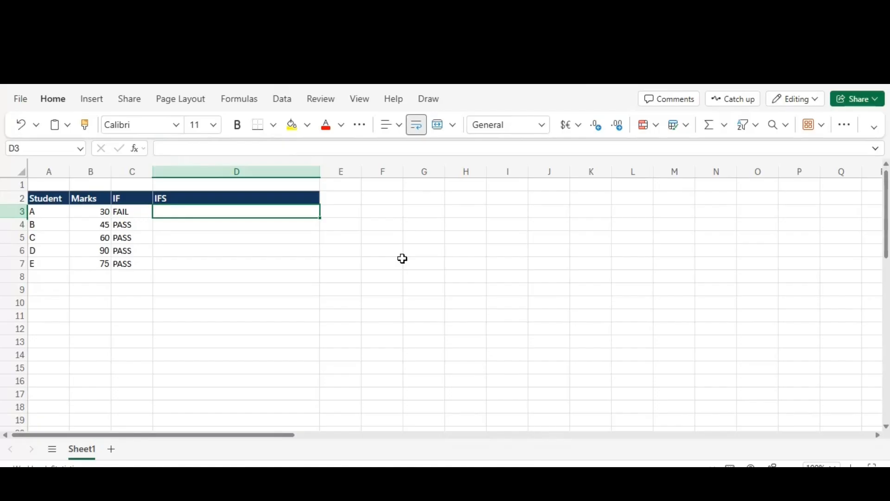
{"action": "key", "text": "Left"}
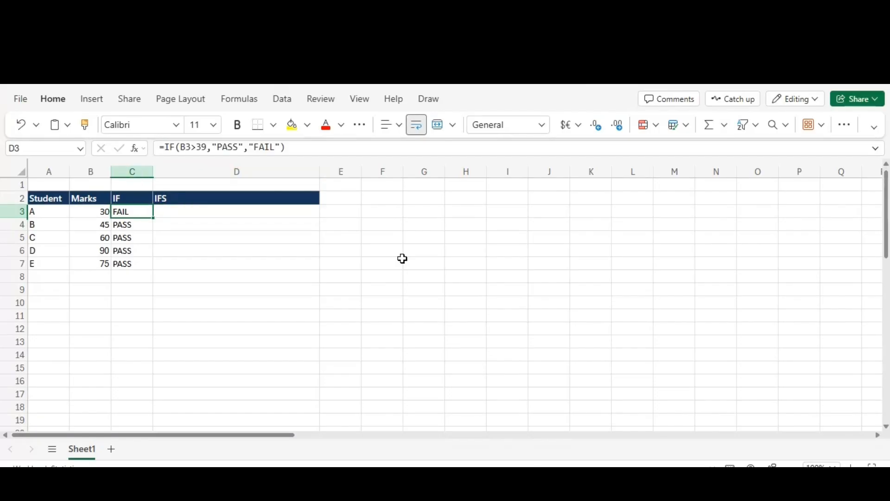
{"action": "key", "text": "Right"}
{"action": "key", "text": "Up"}
{"action": "key", "text": "Down"}
{"action": "key", "text": "Left"}
{"action": "key", "text": "Right"}
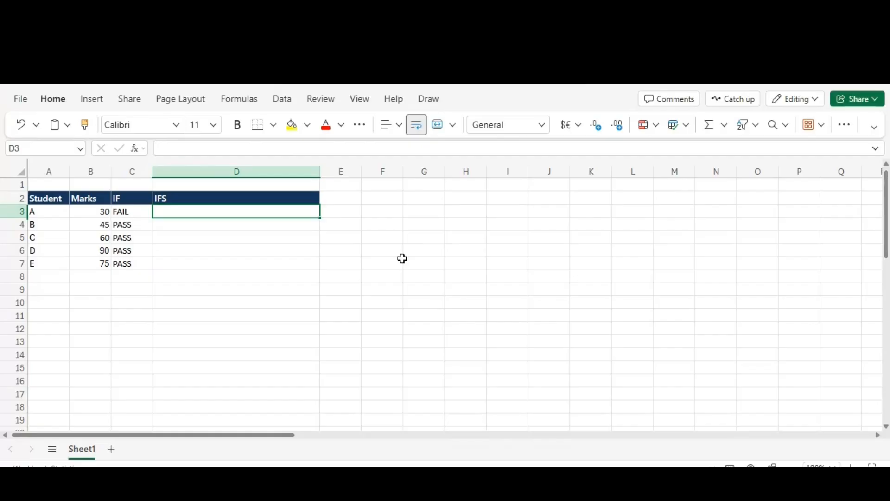
{"action": "key", "text": "Left"}
{"action": "key", "text": "Right"}
- Start an IFS formula in D3 with B3>=90 as its first test
{"action": "type", "text": "="}
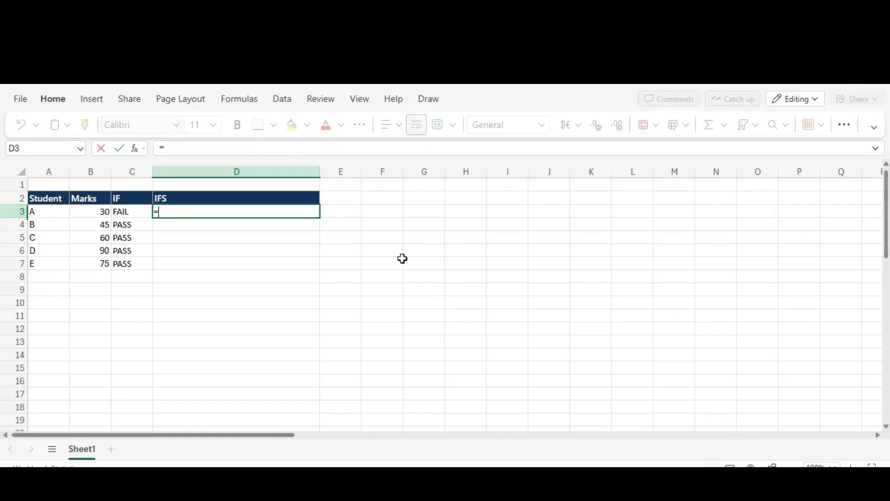
{"action": "type", "text": "if"}
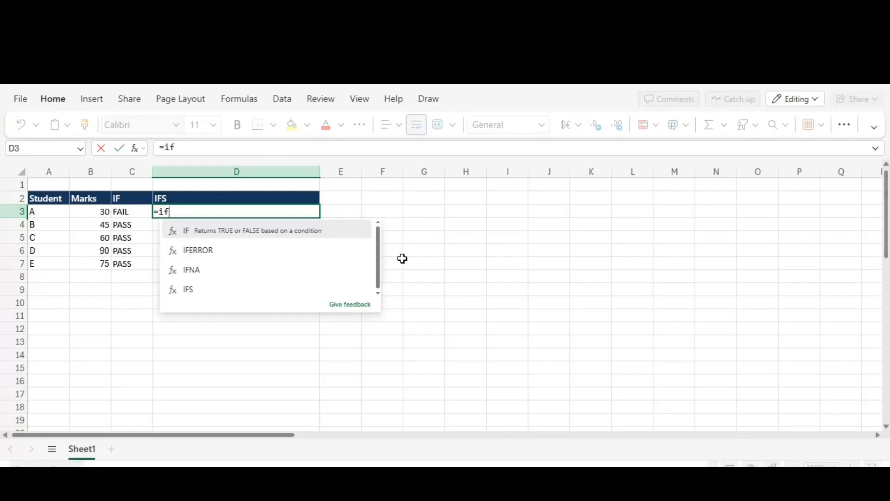
{"action": "type", "text": "s"}
{"action": "key", "text": "Tab"}
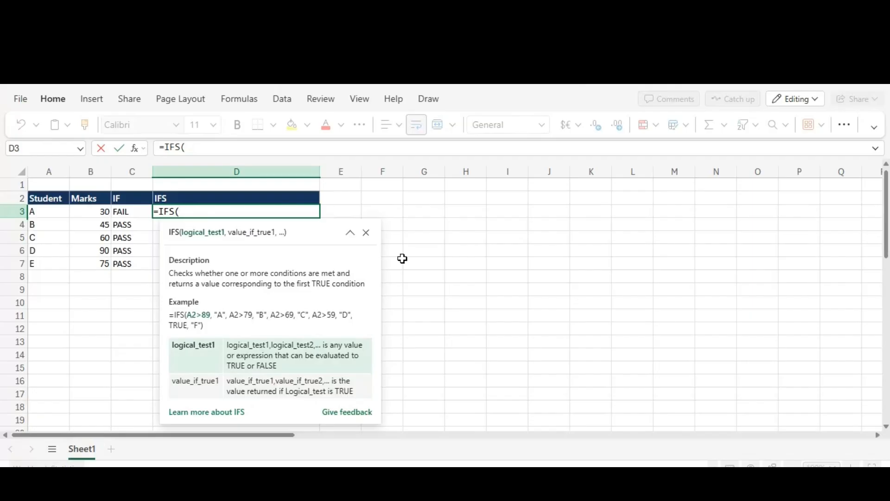
{"action": "key", "text": "Left"}
{"action": "key", "text": "Left"}
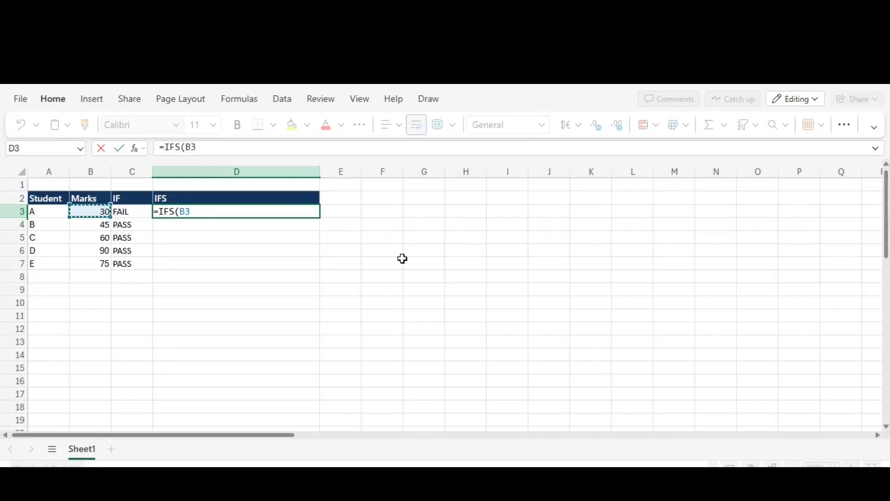
{"action": "type", "text": ">="}
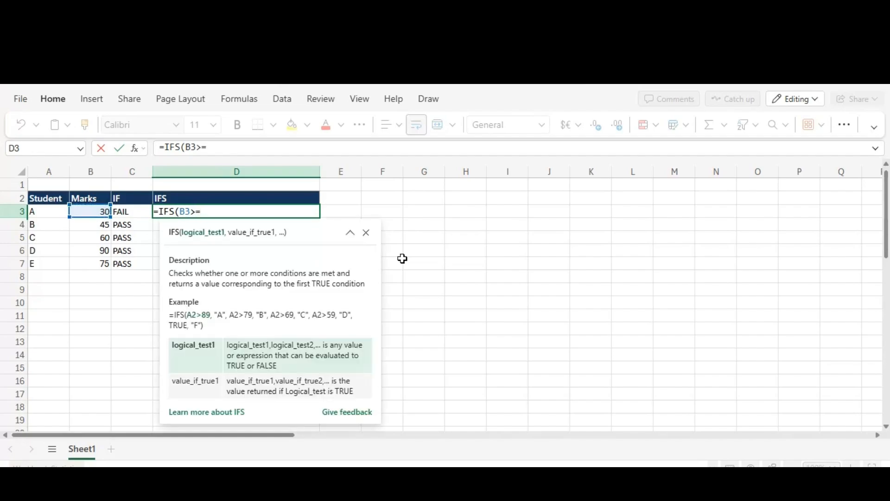
{"action": "type", "text": "90,\"Excellent"}
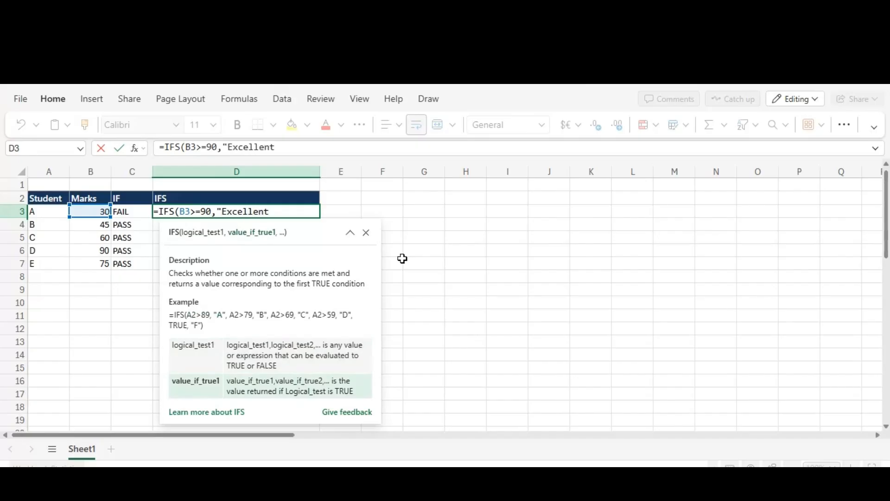
- Return "Extra Ordinary" for the first test of the IFS formula in D3
{"action": "key", "text": "BackSpace"}
{"action": "key", "text": "BackSpace"}
{"action": "key", "text": "BackSpace"}
{"action": "key", "text": "BackSpace"}
{"action": "key", "text": "BackSpace"}
{"action": "key", "text": "BackSpace"}
{"action": "key", "text": "BackSpace"}
{"action": "type", "text": "tra Ordinary\","}
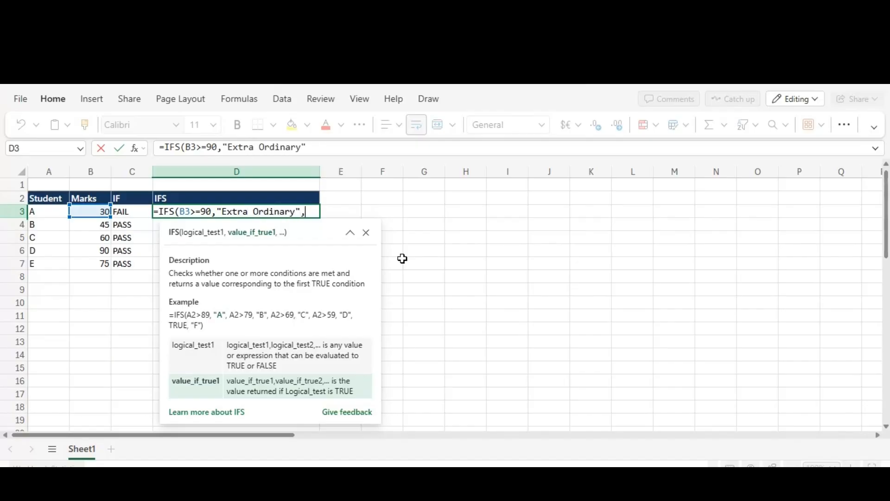
- Add a second condition to the IFS formula in D3: B3>=75 returns "Above Avg"
{"action": "key", "text": "Left"}
{"action": "key", "text": "Left"}
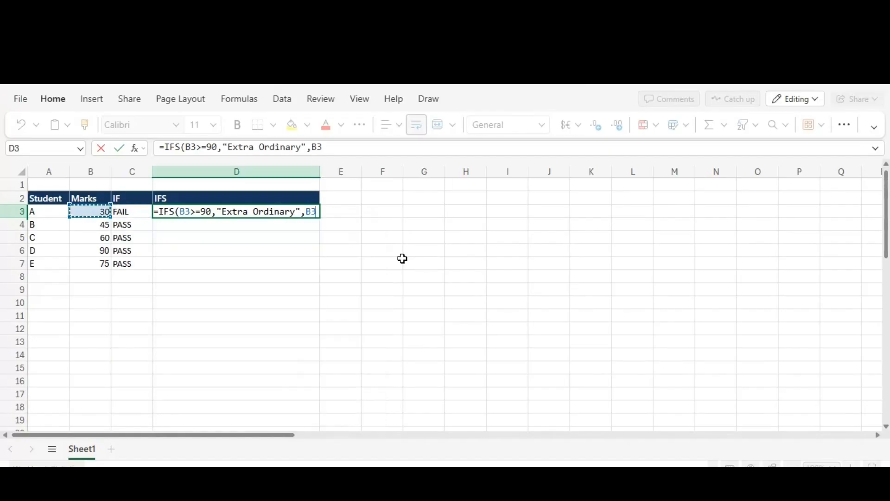
{"action": "type", "text": ">"}
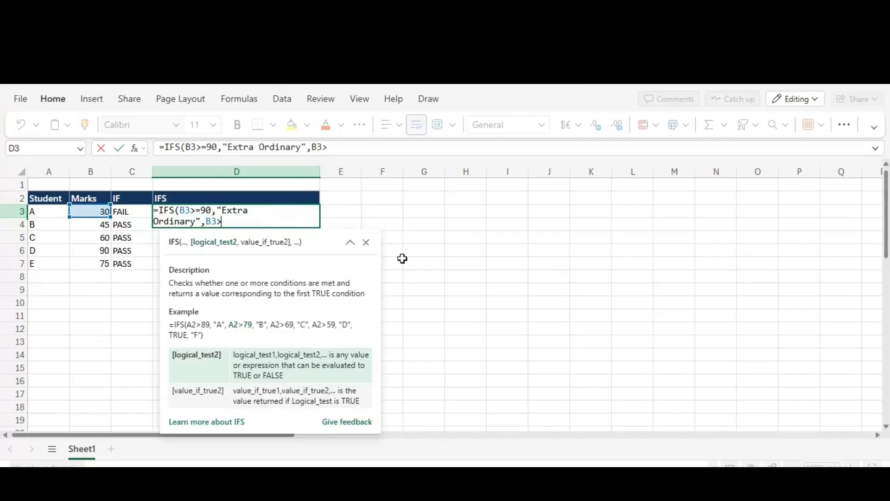
{"action": "type", "text": "=75,\"Above A"}
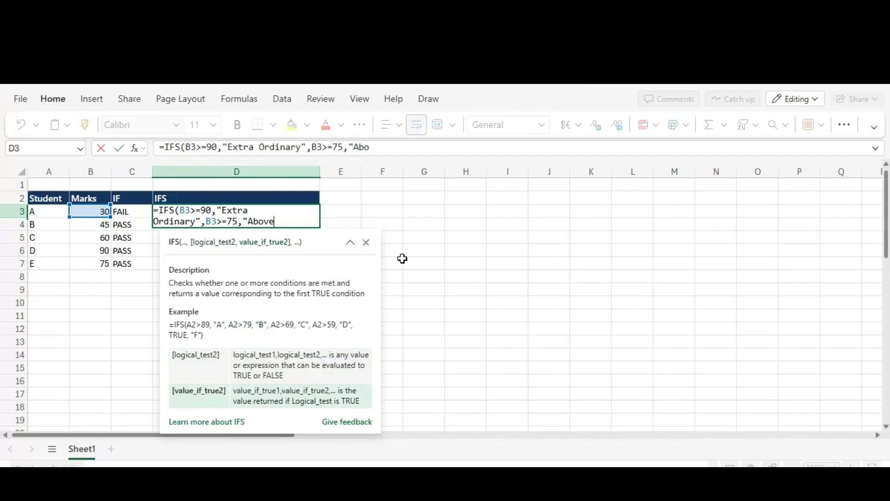
{"action": "type", "text": "vg\",E3"}
{"action": "type", "text": "IF"}
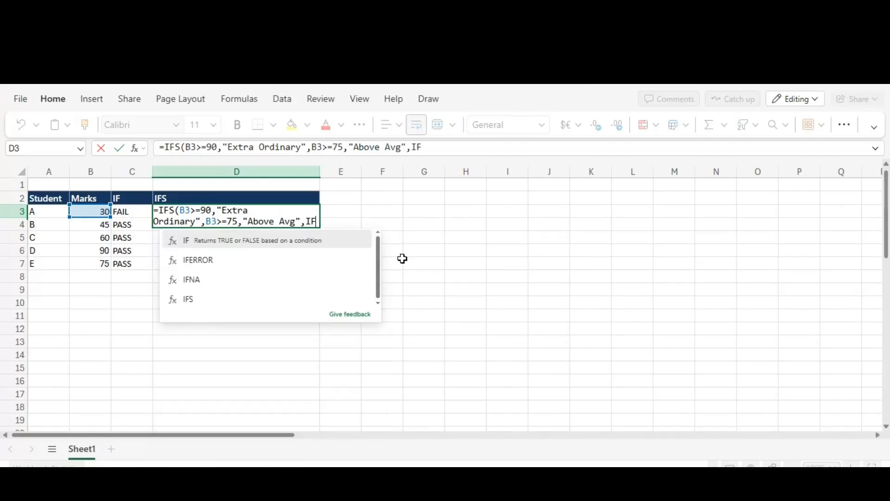
- Continue the IFS formula in D3 with a nested IF that tests B3>=60
{"action": "key", "text": "Left"}
{"action": "key", "text": "Left"}
{"action": "key", "text": "Right"}
{"action": "key", "text": "Right"}
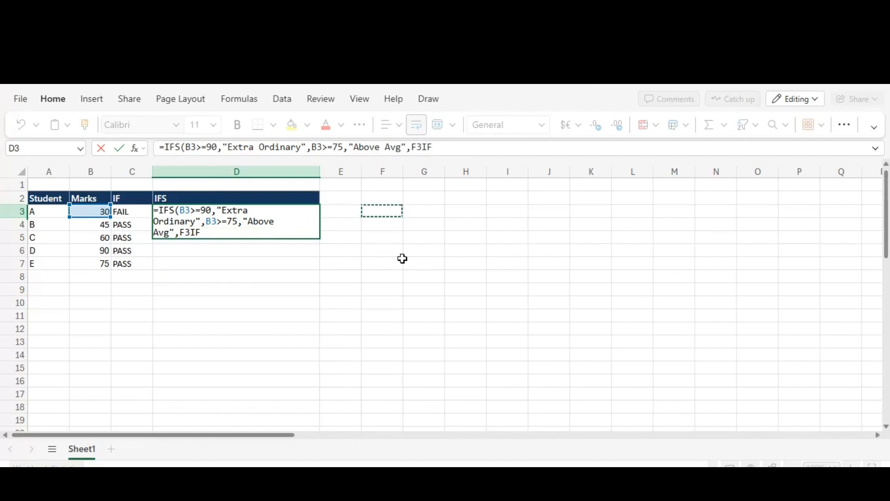
{"action": "key", "text": "BackSpace"}
{"action": "key", "text": "BackSpace"}
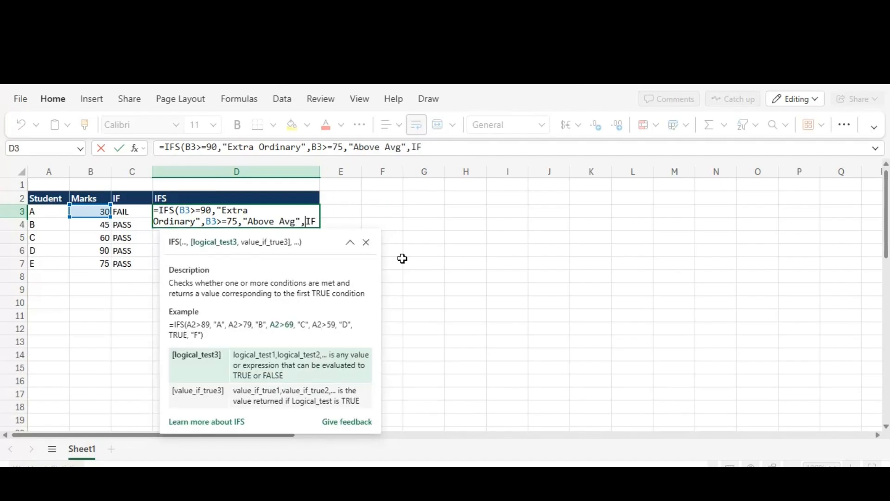
{"action": "left_click", "coordinate": [316, 223]}
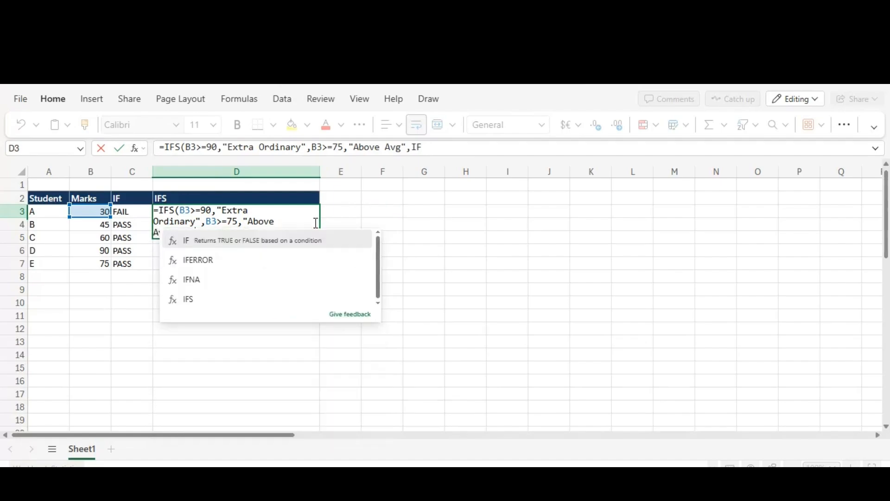
{"action": "type", "text": "("}
{"action": "left_click", "coordinate": [102, 213]}
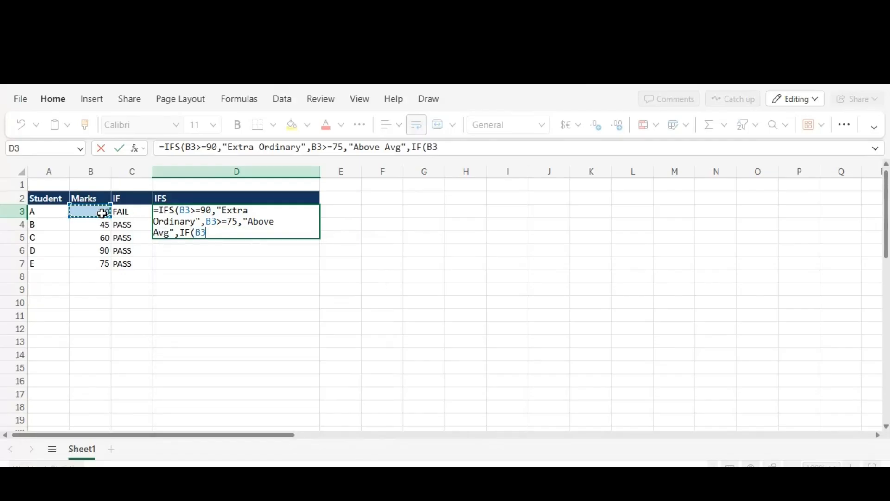
{"action": "type", "text": ">=60"}
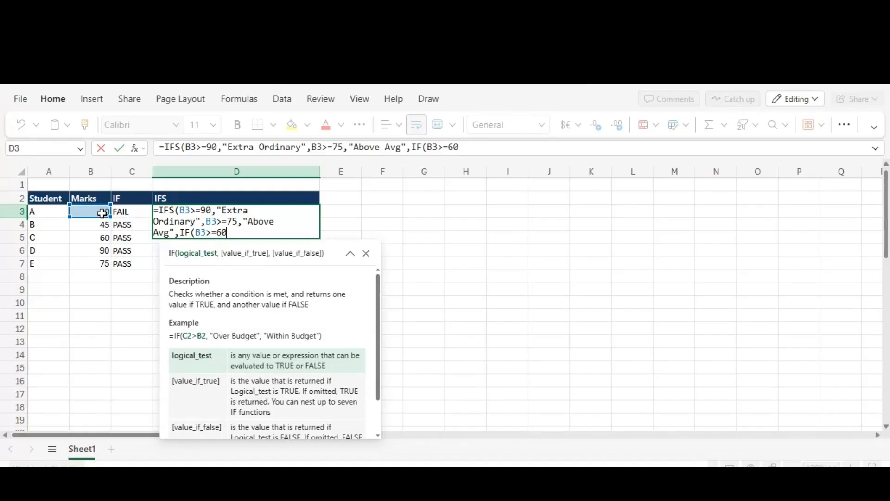
{"action": "type", "text": ","}
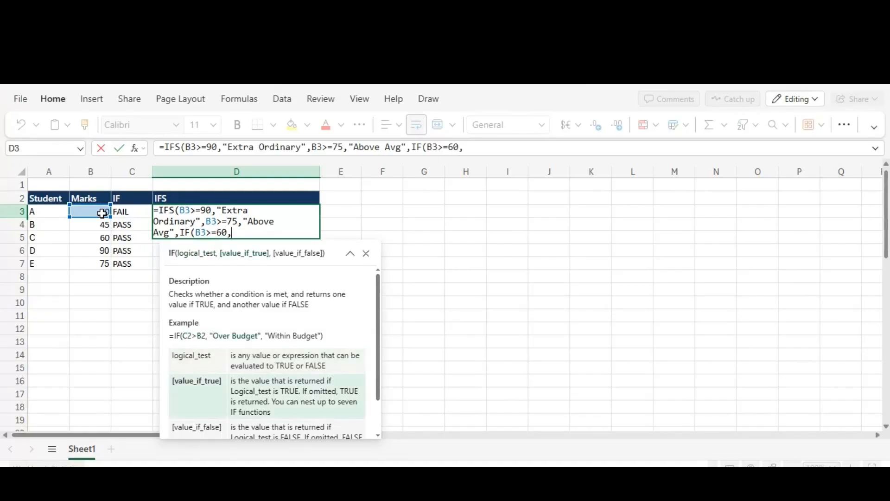
- Remove the nested IF so B3>=60 is a direct third test of the IFS formula, and return "Avg" for it
{"action": "left_click", "coordinate": [197, 233]}
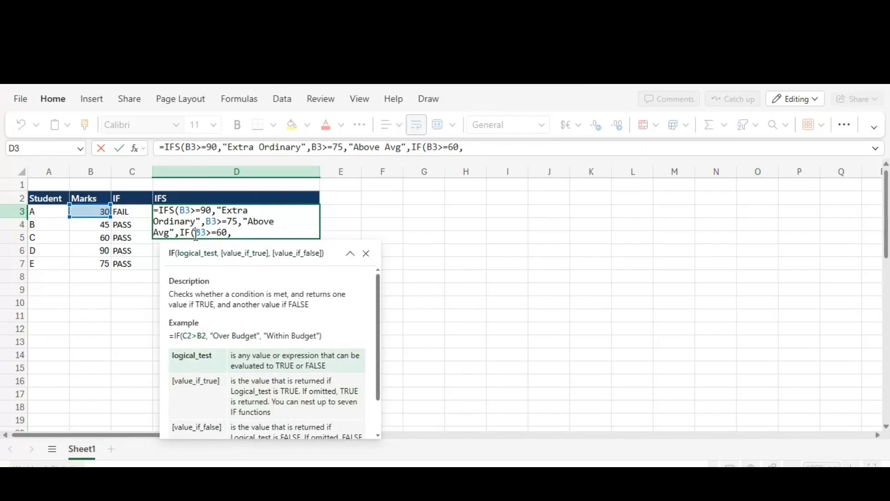
{"action": "key", "text": "BackSpace"}
{"action": "key", "text": "BackSpace"}
{"action": "key", "text": "BackSpace"}
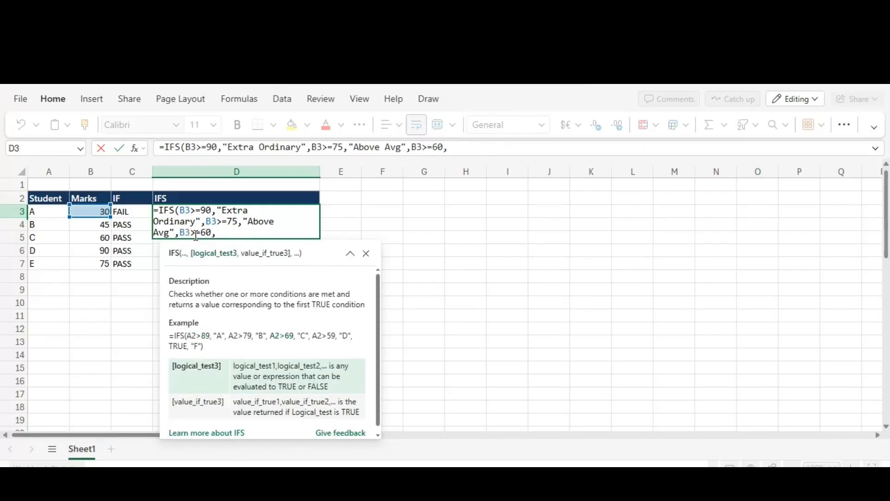
{"action": "left_click", "coordinate": [225, 234]}
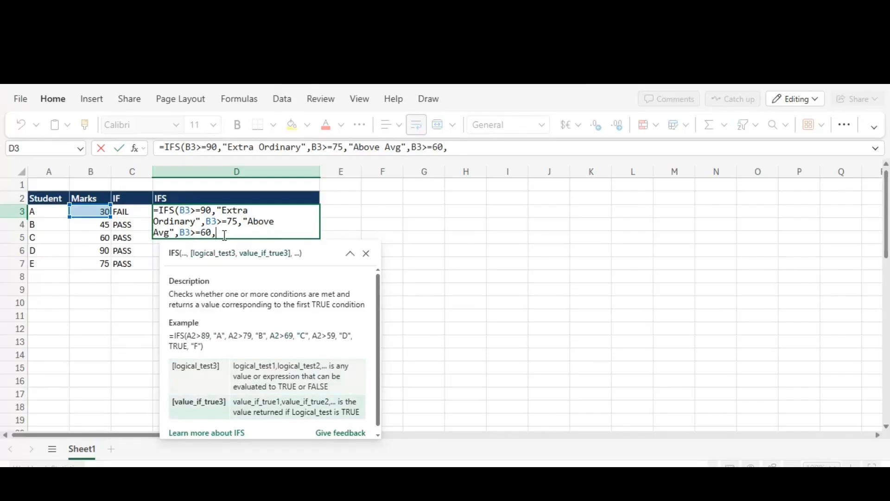
{"action": "type", "text": "\"Avg\","}
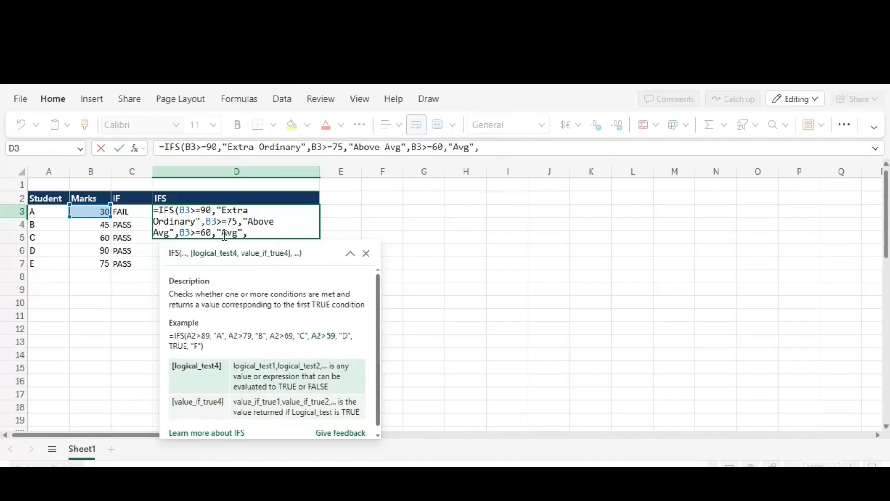
- Add a fourth condition to the IFS formula in D3, B3>=40 returns "Below Avg", and try "FAIL" as the lone closing argument
{"action": "left_click", "coordinate": [96, 210]}
{"action": "type", "text": ">"}
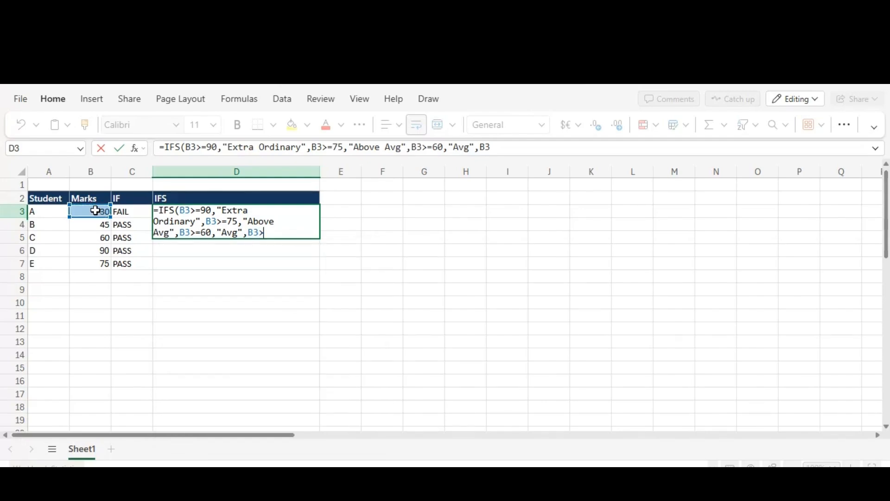
{"action": "type", "text": "=40"}
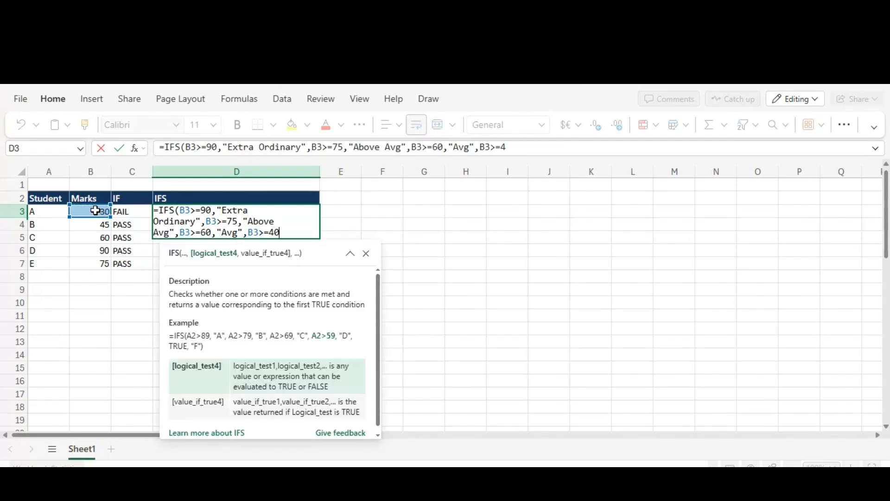
{"action": "type", "text": ",\"Belo"}
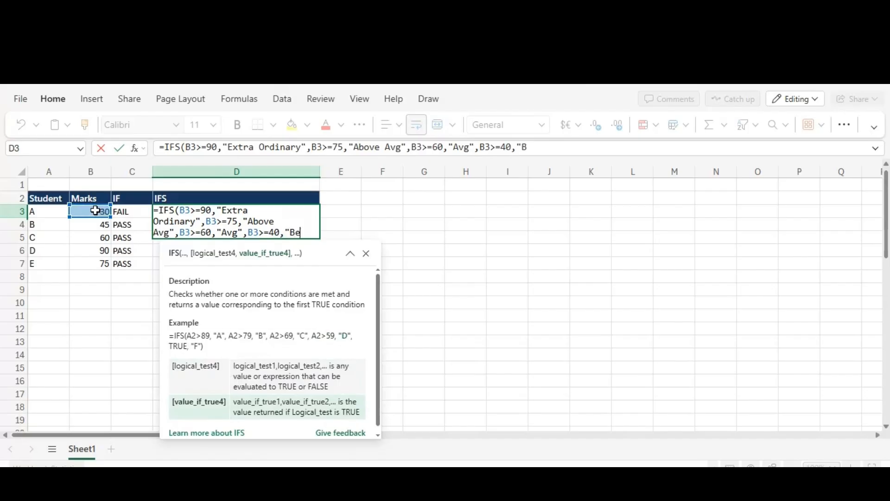
{"action": "type", "text": "w Avg"}
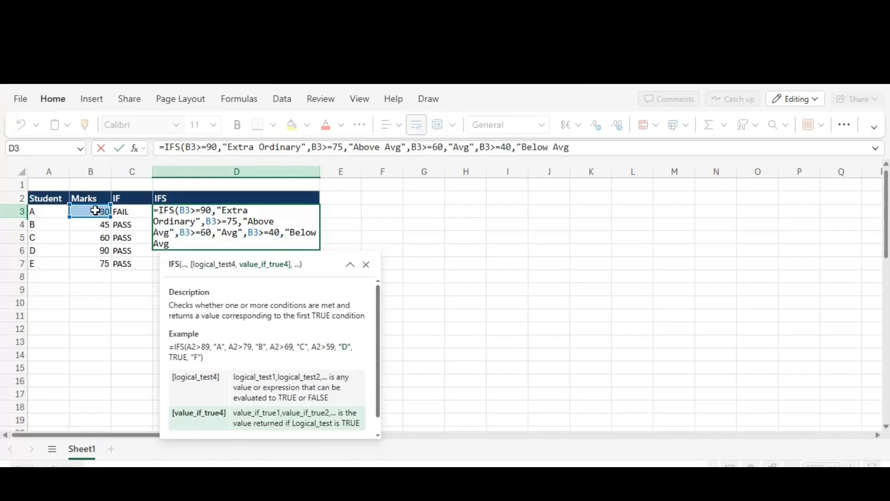
{"action": "type", "text": "\",\""}
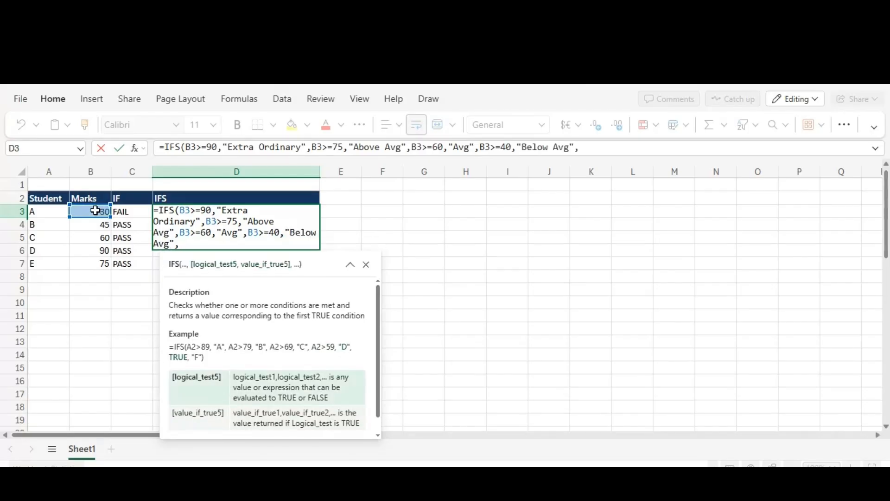
{"action": "type", "text": "IL"}
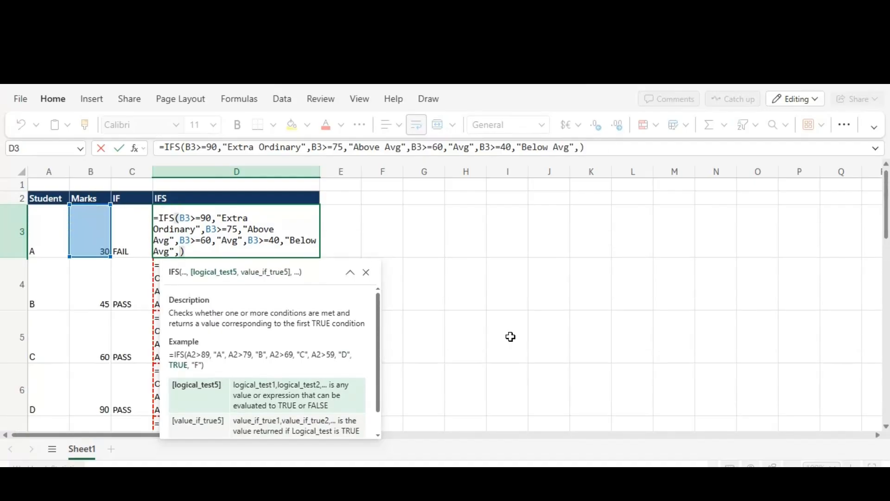
- Complete the IFS formula in D3 with a fifth condition, B3<40 returns "FAIL", and enter it
{"action": "left_click", "coordinate": [87, 228]}
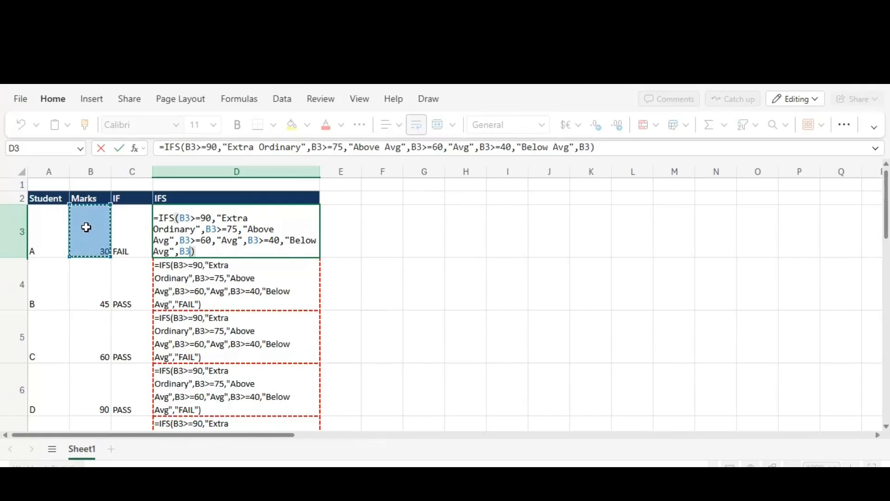
{"action": "type", "text": "<40"}
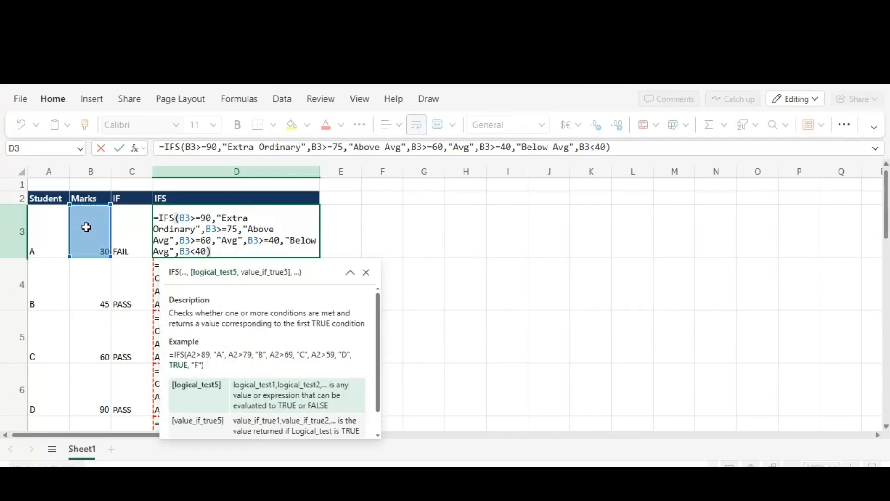
{"action": "type", "text": ","}
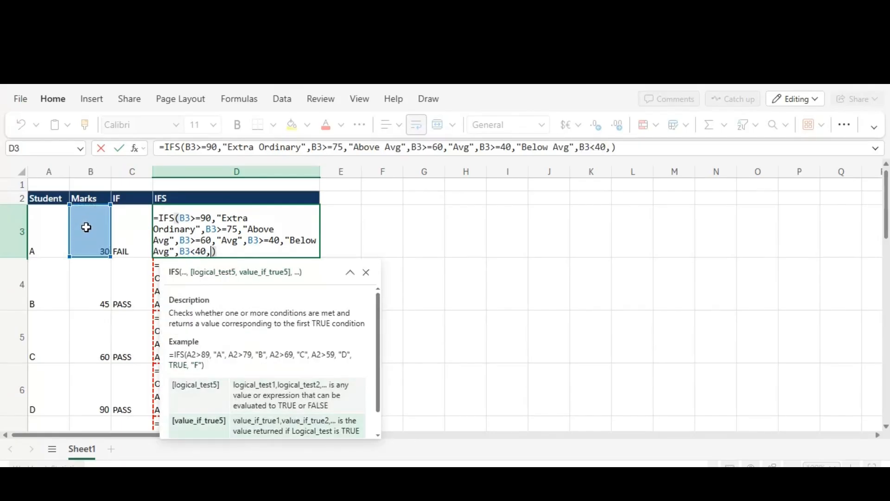
{"action": "key", "text": "BackSpace"}
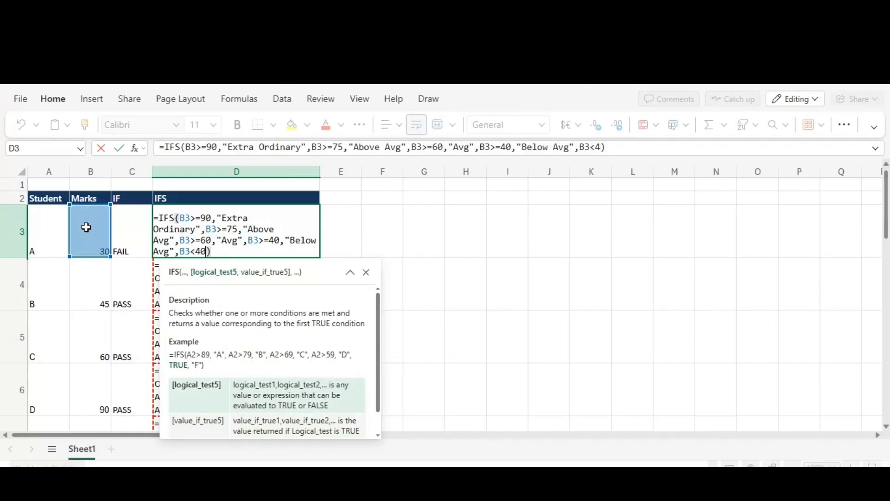
{"action": "type", "text": ",\""}
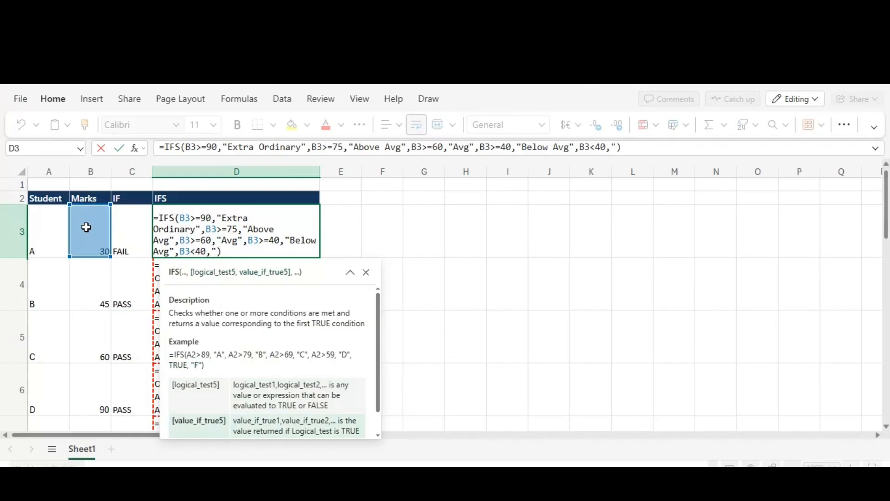
{"action": "type", "text": "FAIL\""}
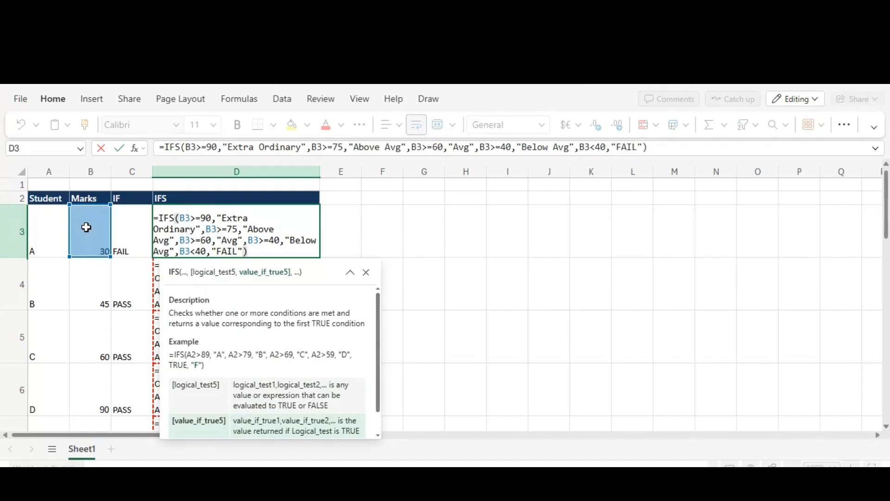
{"action": "key", "text": "Return"}
- Copy the IFS formula from D3 down to D4:D7 for the remaining students
{"action": "key", "text": "Up"}
{"action": "key", "text": "Down"}
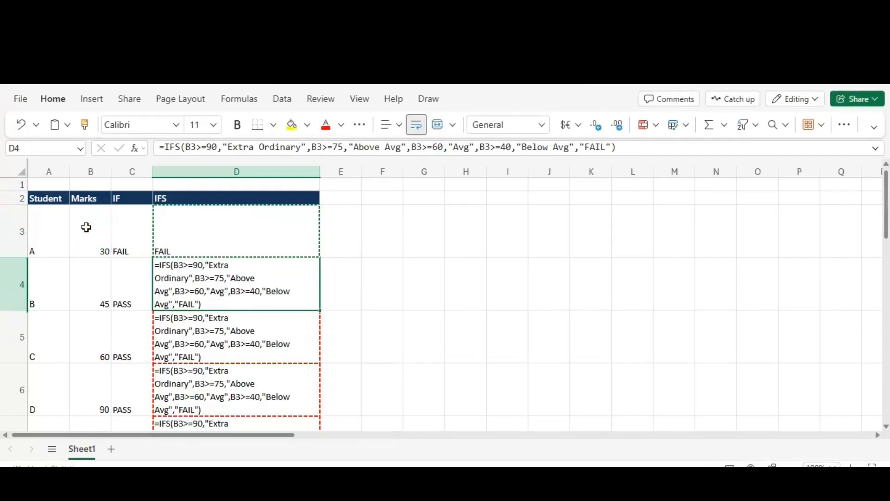
{"action": "key", "text": "ctrl+shift+Down"}
{"action": "key", "text": "Up"}
{"action": "key", "text": "Up"}
{"action": "key", "text": "Down"}
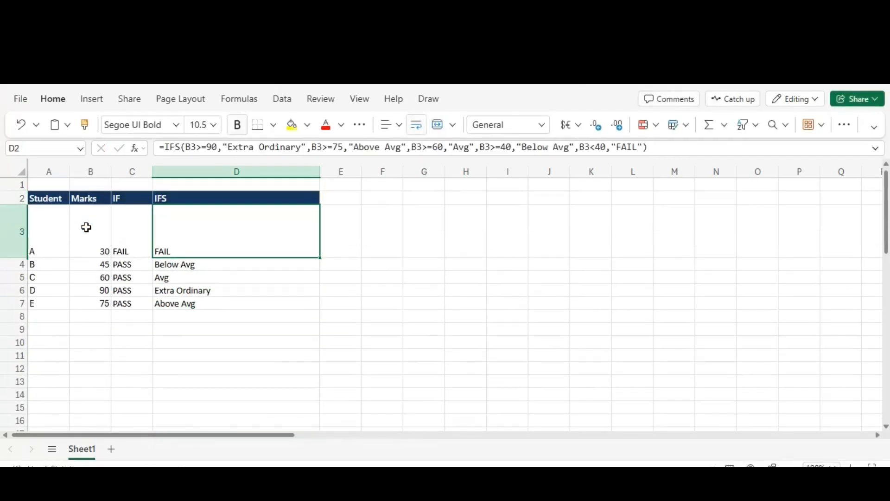
- Auto-fit the height of row 3
{"action": "key", "text": "Left"}
{"action": "double_click", "coordinate": [11, 258]}
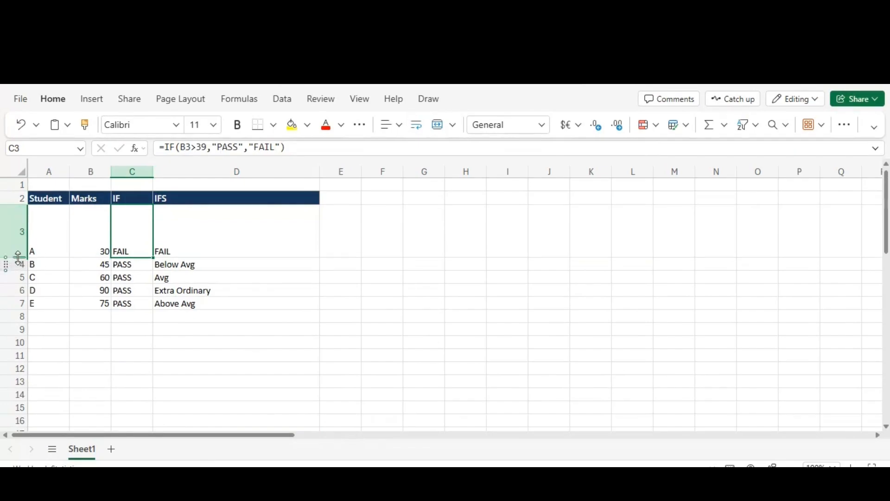
- Set student C's mark in B5 to 25 to test the IF and IFS formulas
{"action": "key", "text": "Down"}
{"action": "key", "text": "Down"}
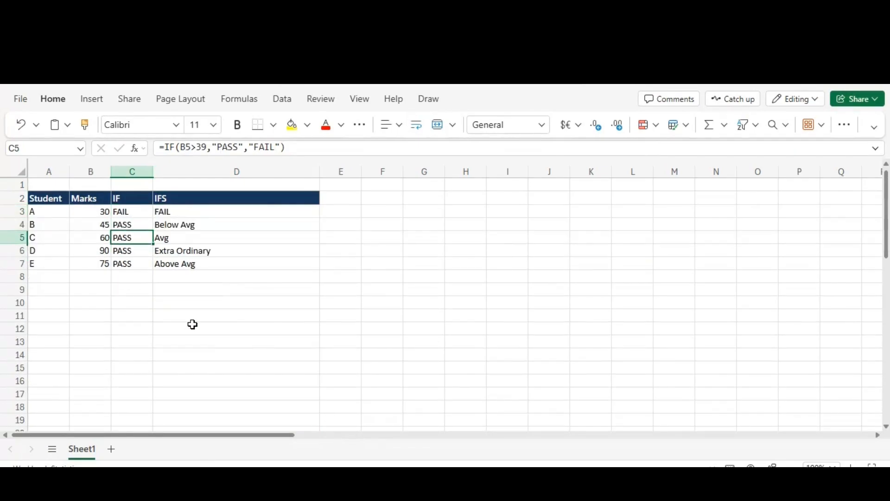
{"action": "key", "text": "Left"}
{"action": "key", "text": "Down"}
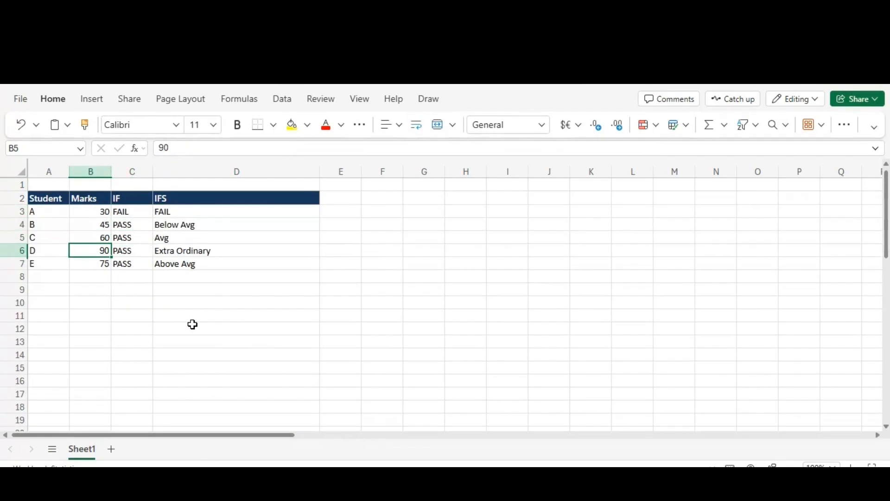
{"action": "key", "text": "Up"}
{"action": "type", "text": "25"}
{"action": "key", "text": "Return"}
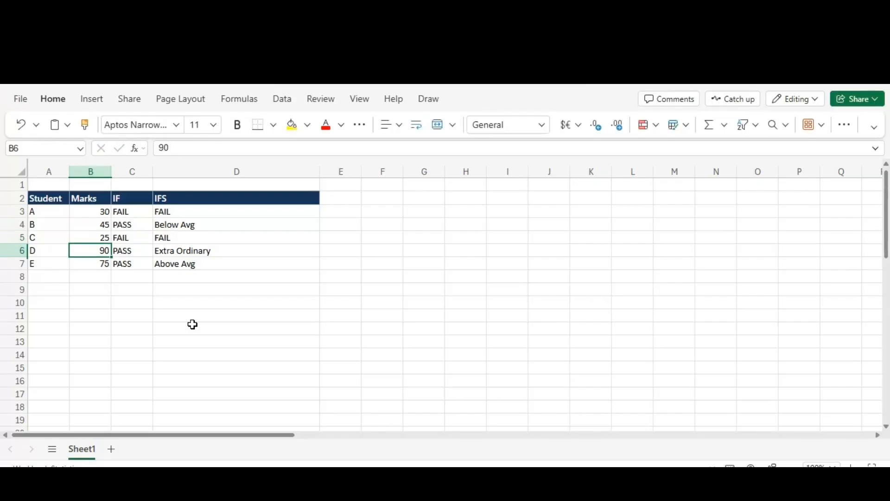
- Check student C's IF and IFS results in C5:D5, and undo the mark change in B5
{"action": "key", "text": "Up"}
{"action": "key", "text": "Right"}
{"action": "key", "text": "Right"}
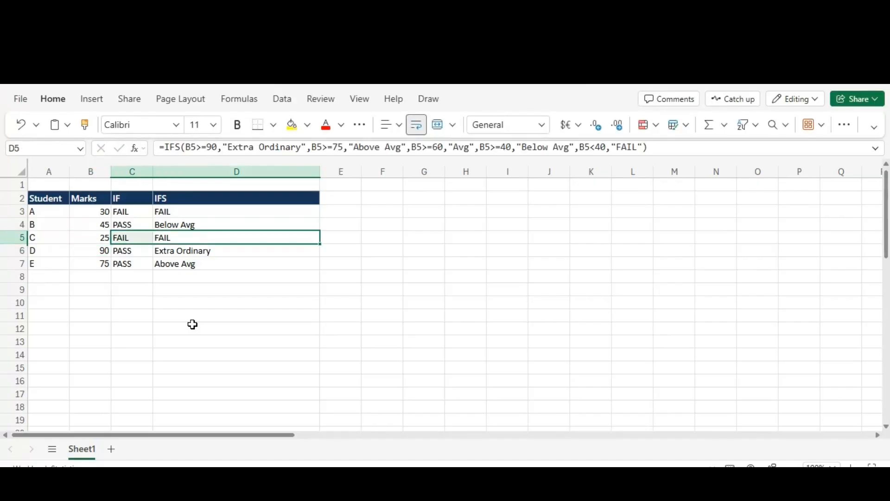
{"action": "key", "text": "ctrl+z"}
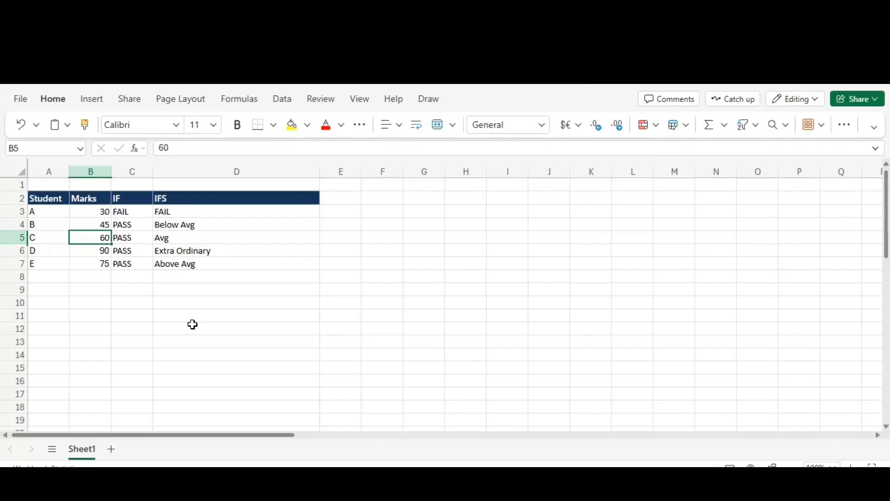
- Set student D's mark in B6 to 78 and check the IF and IFS results in that row
{"action": "key", "text": "Up"}
{"action": "key", "text": "Down"}
{"action": "key", "text": "Down"}
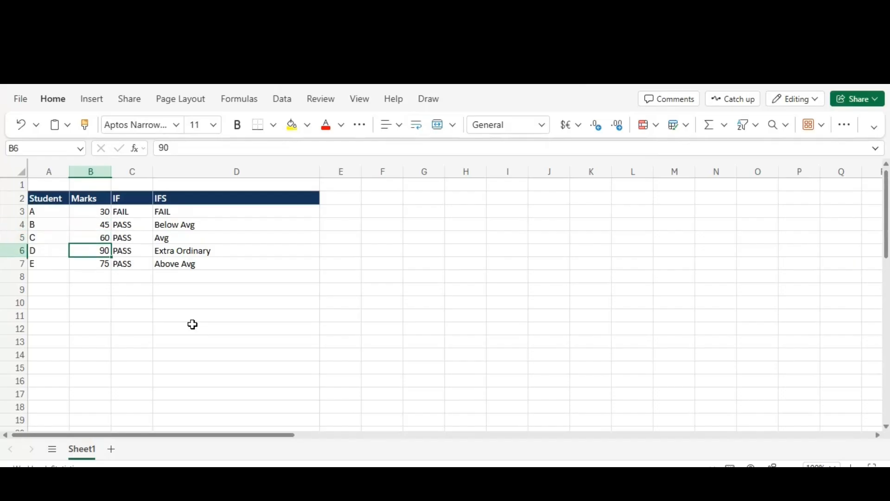
{"action": "type", "text": "78"}
{"action": "key", "text": "Return"}
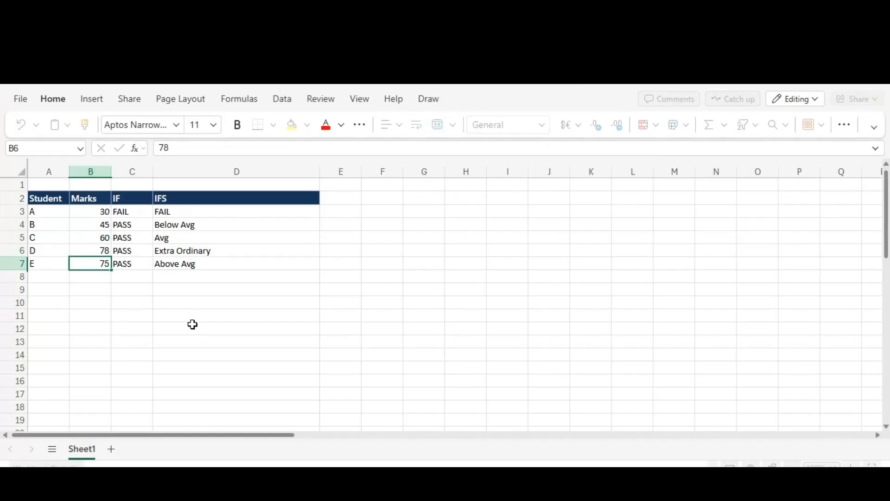
{"action": "key", "text": "Up"}
{"action": "key", "text": "Right"}
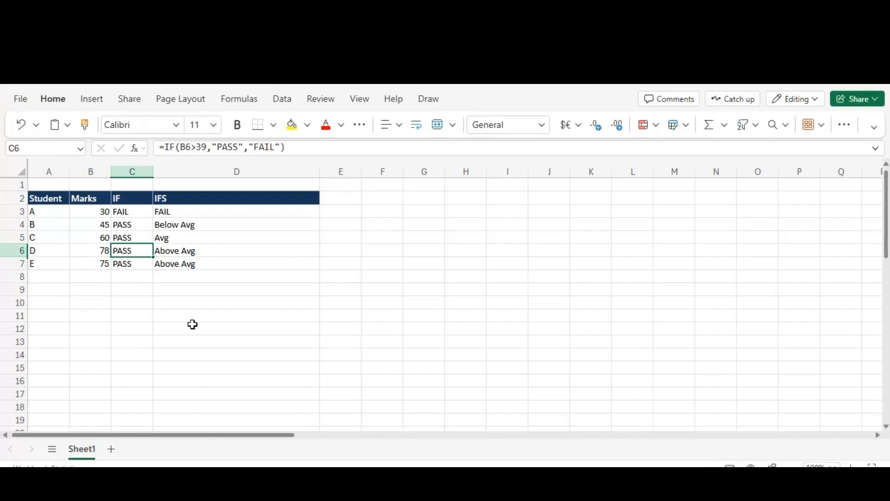
{"action": "key", "text": "Right"}
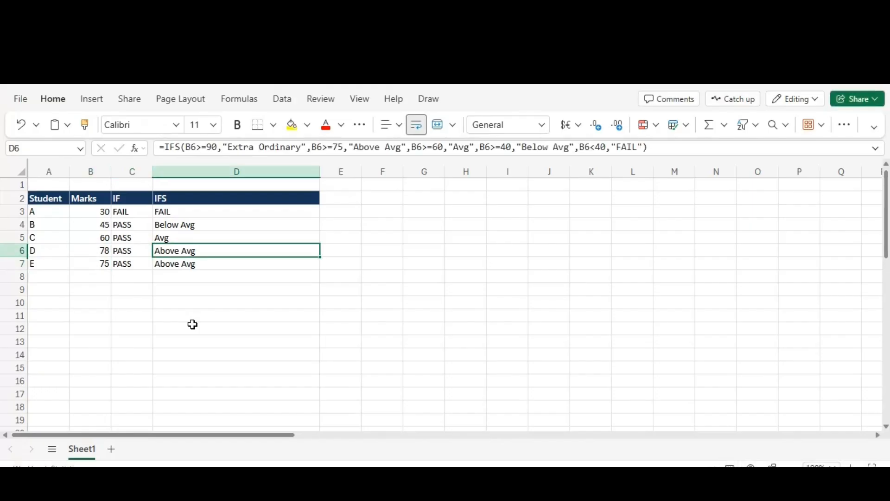
{"action": "key", "text": "Left"}
{"action": "key", "text": "Left"}
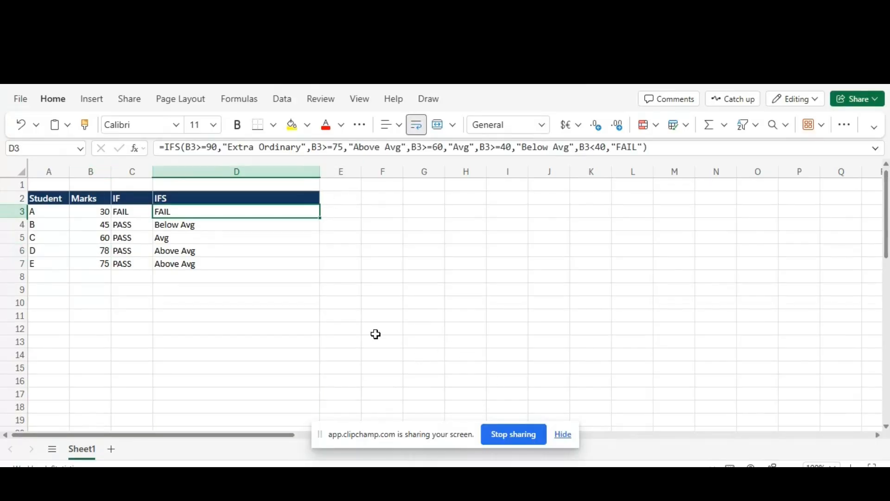
{"action": "left_click", "coordinate": [563, 434]}
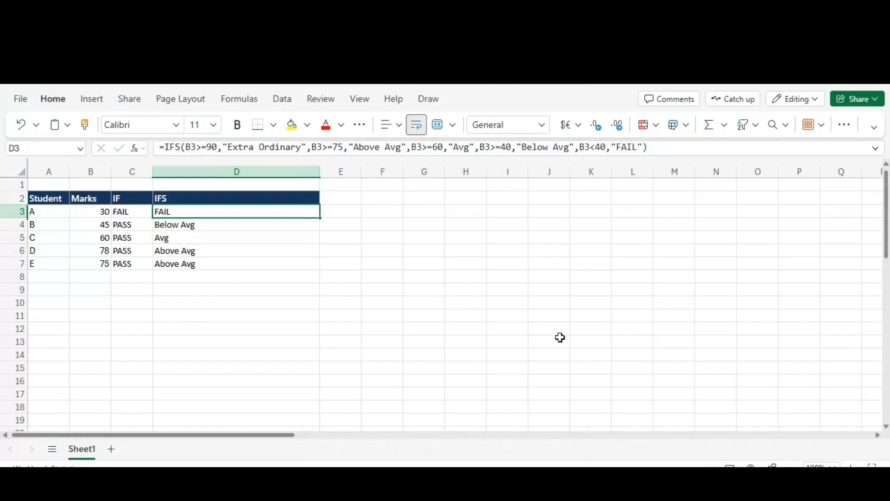
{"action": "key", "text": "F2"}
{"action": "key", "text": "Escape"}
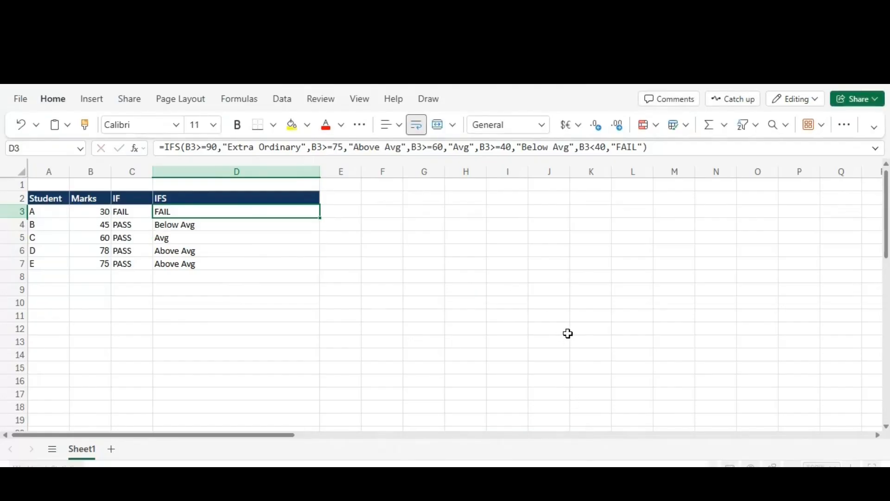
- Examine the first condition and its return value in the IFS formula in D3
{"action": "key", "text": "F2"}
{"action": "key", "text": "Up"}
{"action": "key", "text": "Up"}
{"action": "key", "text": "Up"}
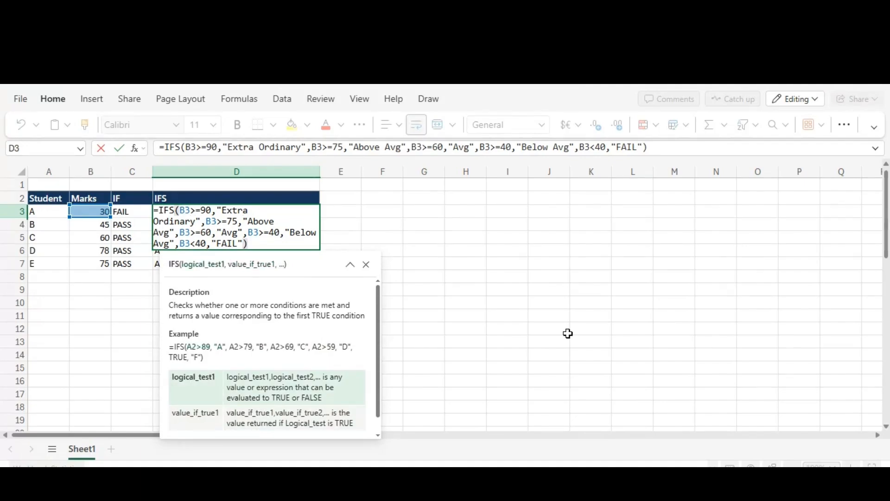
{"action": "key", "text": "Right"}
{"action": "key", "text": "Right"}
{"action": "key", "text": "Right"}
{"action": "key", "text": "Left"}
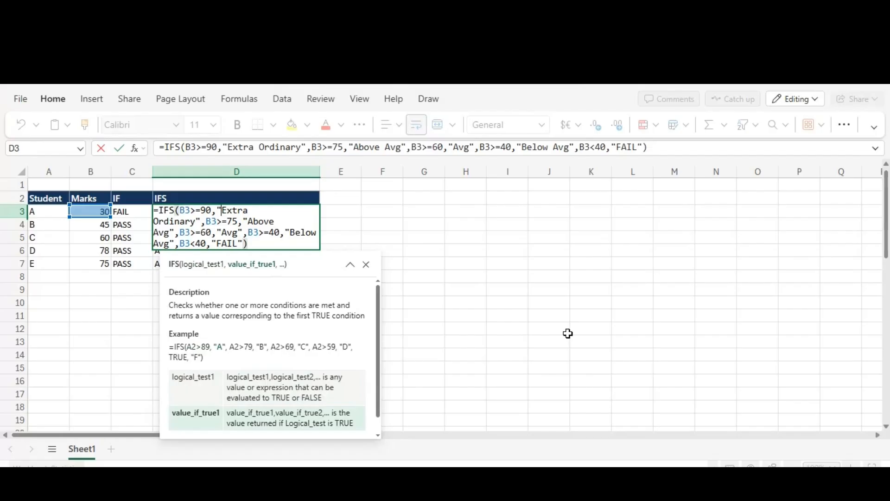
{"action": "key", "text": "Right"}
{"action": "key", "text": "Right"}
{"action": "key", "text": "Right"}
{"action": "key", "text": "shift+Left"}
{"action": "key", "text": "Right"}
- Change the first condition of the IFS formula in D3 to B3>89 and enter the formula
{"action": "key", "text": "Left"}
{"action": "key", "text": "Left"}
{"action": "key", "text": "Left"}
{"action": "key", "text": "Left"}
{"action": "key", "text": "Left"}
{"action": "key", "text": "Up"}
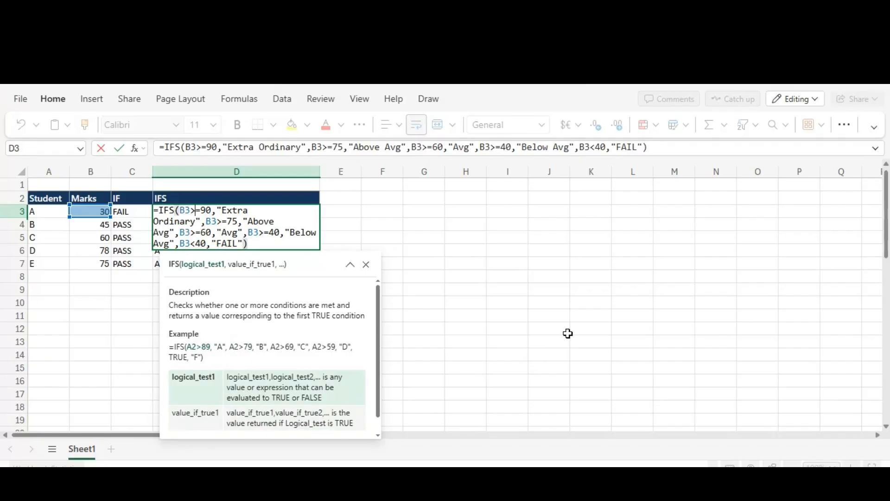
{"action": "key", "text": "Right"}
{"action": "key", "text": "Right"}
{"action": "key", "text": "BackSpace"}
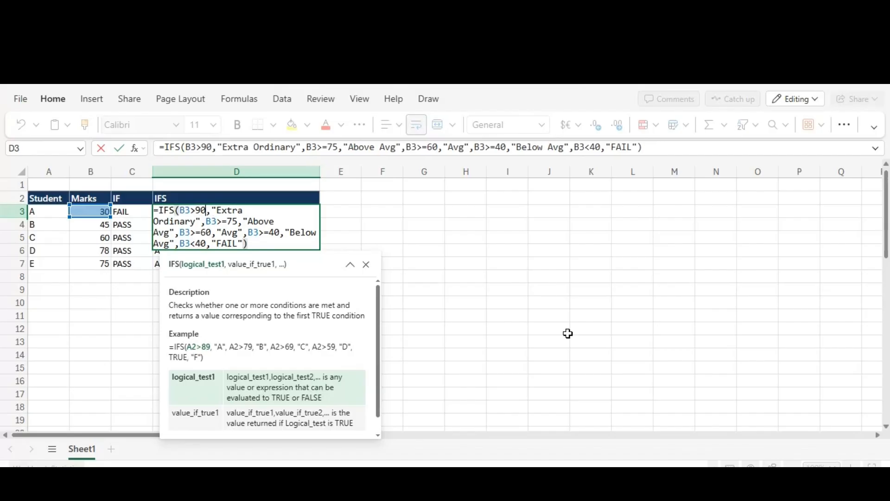
{"action": "key", "text": "shift+Left"}
{"action": "key", "text": "shift+Left"}
{"action": "type", "text": "89"}
{"action": "key", "text": "Return"}
- Reopen the IFS formula in D3 to reread its first condition, and leave it without editing
{"action": "key", "text": "Up"}
{"action": "key", "text": "F2"}
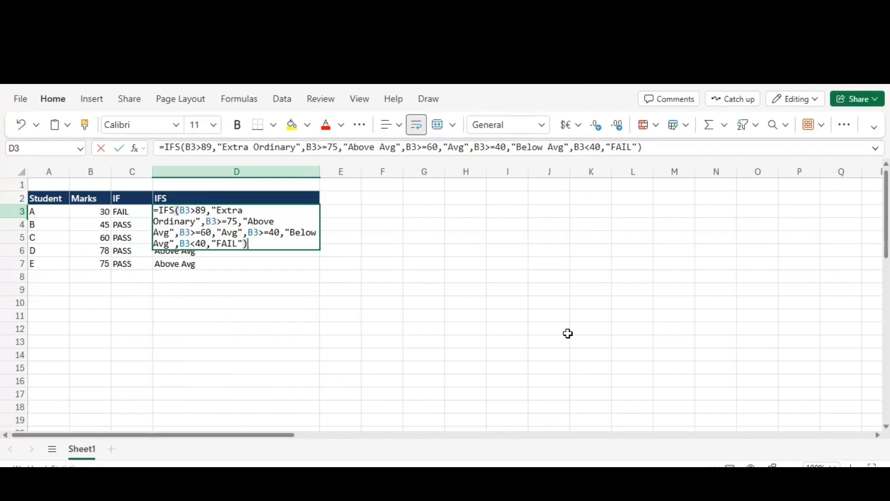
{"action": "key", "text": "Up"}
{"action": "key", "text": "Up"}
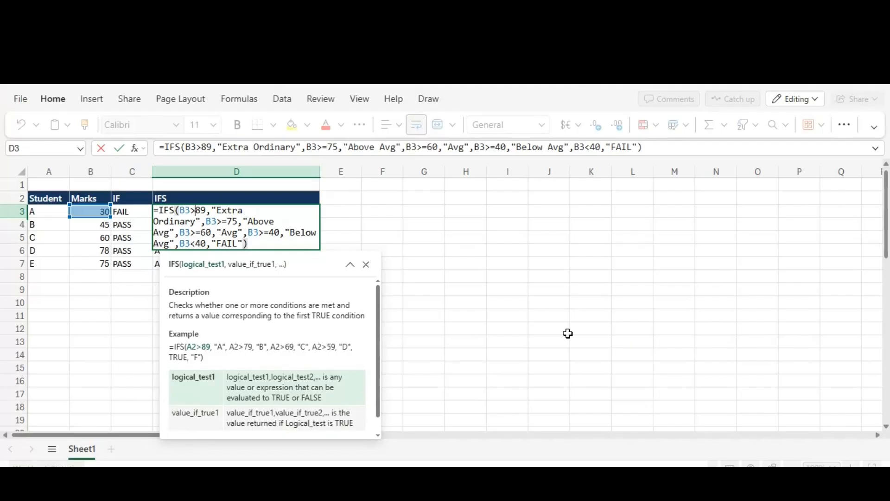
{"action": "key", "text": "Escape"}
{"action": "key", "text": "Escape"}
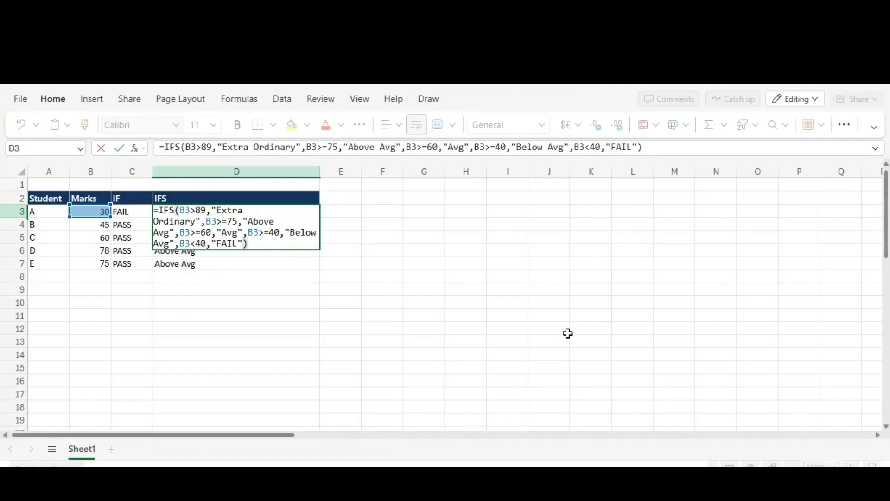
- Write the comparison operators >= in F3 and <= in F4 as a reference
{"action": "key", "text": "Right"}
{"action": "key", "text": "Right"}
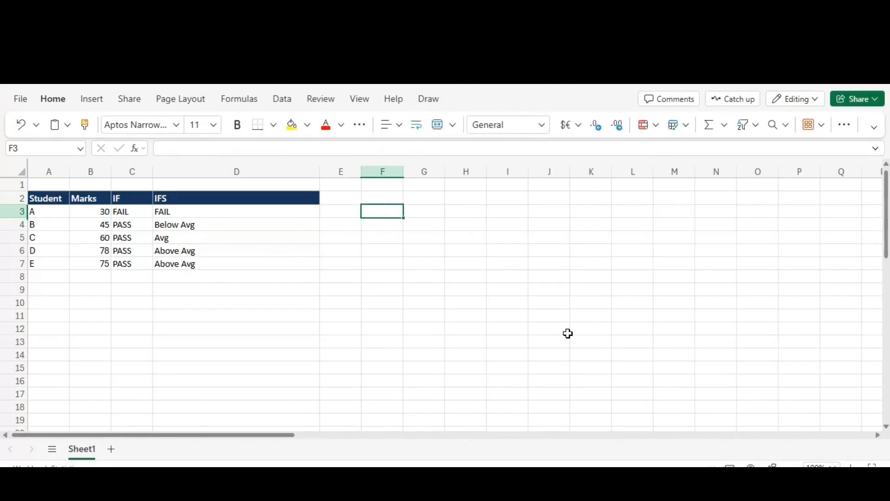
{"action": "type", "text": ">="}
{"action": "key", "text": "Return"}
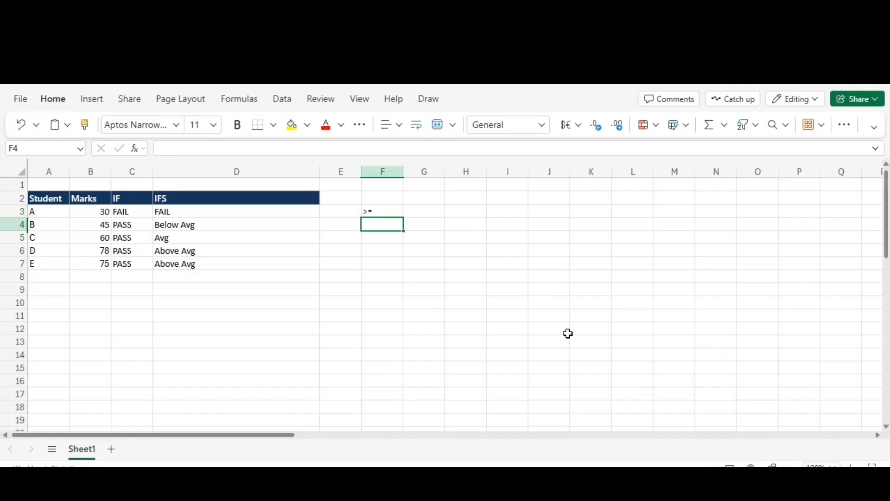
{"action": "type", "text": "<="}
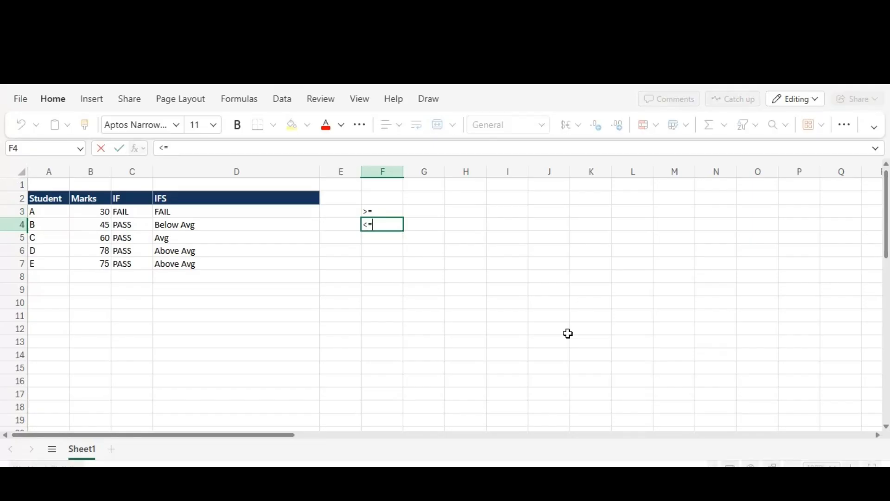
{"action": "key", "text": "Return"}
{"action": "key", "text": "Up"}
{"action": "key", "text": "shift+Up"}
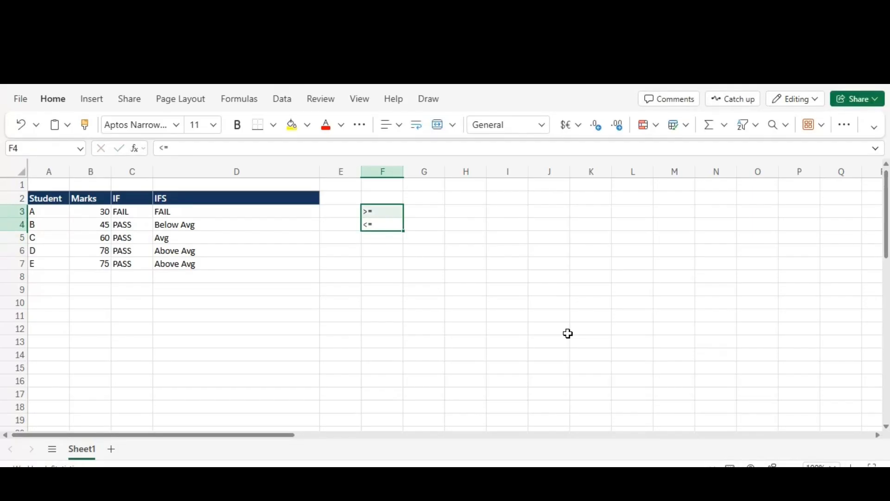
{"action": "key", "text": "Down"}
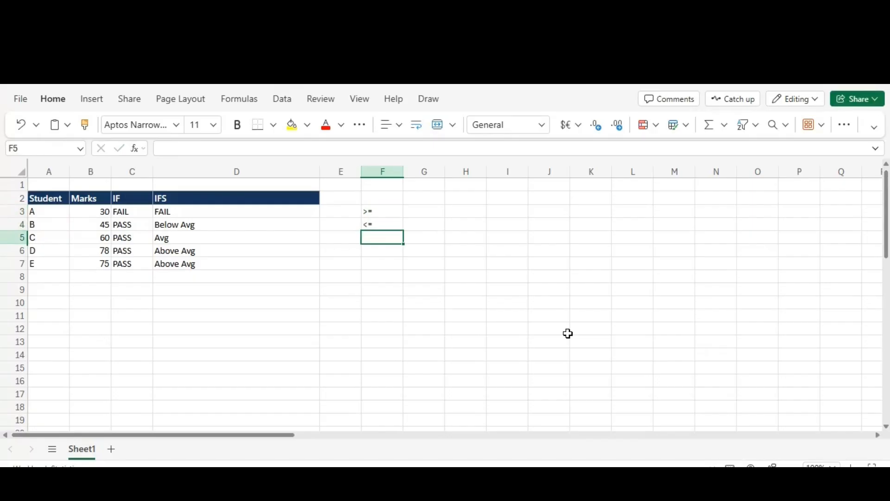
- Change the comparison operator in the last condition of the IFS formula in D3 to <=
{"action": "key", "text": "Left"}
{"action": "key", "text": "Left"}
{"action": "key", "text": "Up"}
{"action": "key", "text": "Up"}
{"action": "key", "text": "F2"}
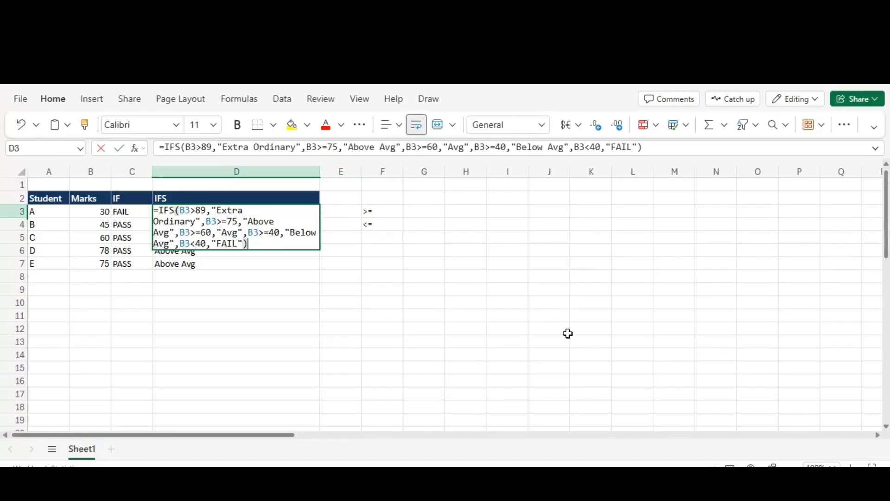
{"action": "key", "text": "Left"}
{"action": "key", "text": "Left"}
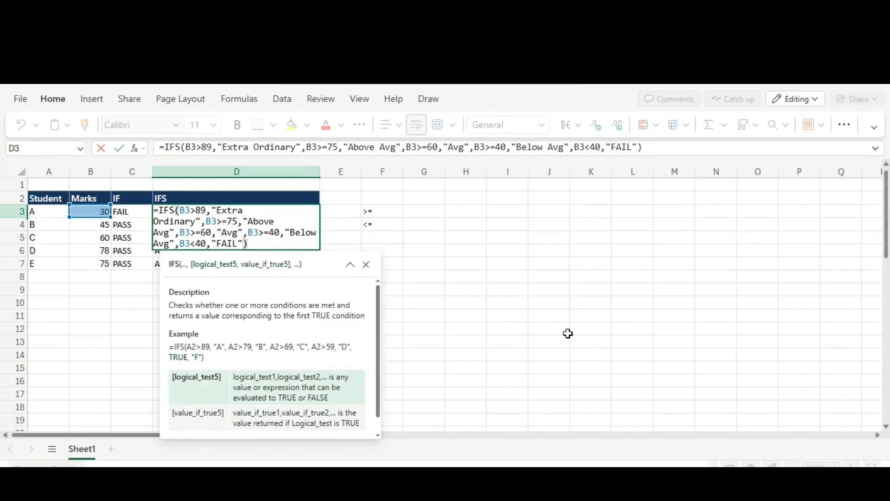
{"action": "key", "text": "Left"}
{"action": "key", "text": "Left"}
{"action": "key", "text": "Left"}
{"action": "key", "text": "Left"}
{"action": "key", "text": "Left"}
{"action": "key", "text": "Left"}
{"action": "key", "text": "Left"}
{"action": "key", "text": "Left"}
{"action": "key", "text": "Left"}
{"action": "key", "text": "Left"}
{"action": "key", "text": "Left"}
{"action": "key", "text": "Left"}
{"action": "key", "text": "Left"}
{"action": "key", "text": "Left"}
{"action": "key", "text": "Left"}
{"action": "key", "text": "Left"}
{"action": "key", "text": "Left"}
{"action": "key", "text": "Left"}
{"action": "key", "text": "Left"}
{"action": "key", "text": "Left"}
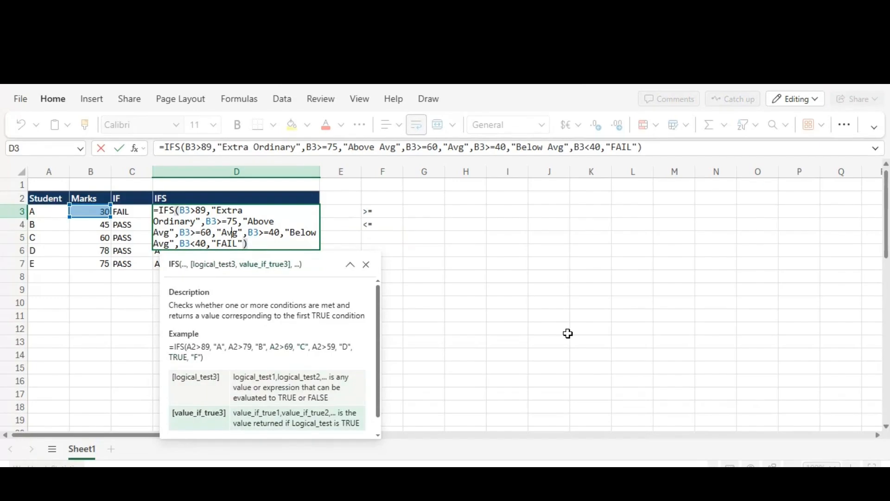
{"action": "key", "text": "Right"}
{"action": "key", "text": "Right"}
{"action": "key", "text": "Right"}
{"action": "key", "text": "Right"}
{"action": "key", "text": "Right"}
{"action": "key", "text": "Right"}
{"action": "key", "text": "Right"}
{"action": "key", "text": "Right"}
{"action": "key", "text": "Right"}
{"action": "key", "text": "Right"}
{"action": "key", "text": "Right"}
{"action": "key", "text": "Right"}
{"action": "key", "text": "Right"}
{"action": "key", "text": "Right"}
{"action": "key", "text": "Right"}
{"action": "key", "text": "Right"}
{"action": "key", "text": "Right"}
{"action": "key", "text": "Right"}
{"action": "key", "text": "Right"}
{"action": "key", "text": "Right"}
{"action": "key", "text": "Left"}
{"action": "key", "text": "Left"}
{"action": "key", "text": "Left"}
{"action": "type", "text": "="}
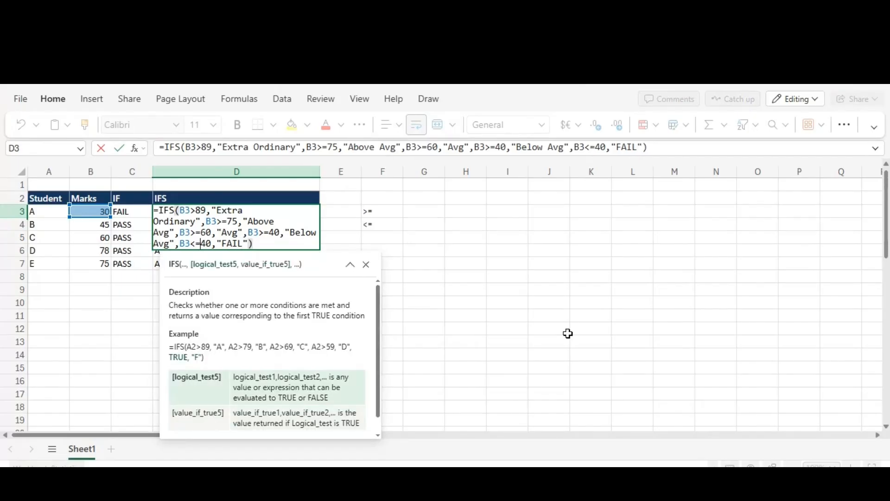
- Set the threshold of the last IFS condition in D3 to 39 and enter the formula
{"action": "key", "text": "shift+Right"}
{"action": "key", "text": "shift+Right"}
{"action": "key", "text": "Return"}
{"action": "key", "text": "Up"}
{"action": "key", "text": "Right"}
{"action": "key", "text": "Left"}
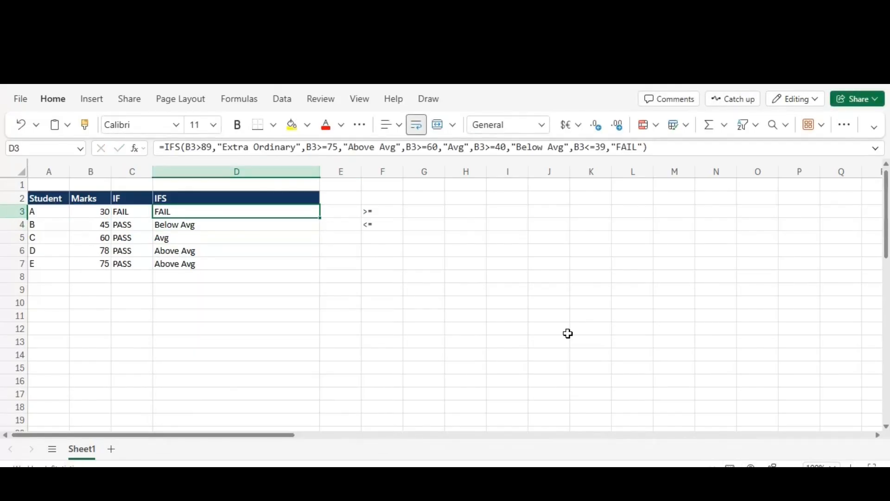
- Clear the comparison operator notes from F3:F4 and return to the IFS formula cell D3
{"action": "key", "text": "Right"}
{"action": "key", "text": "Right"}
{"action": "key", "text": "shift+Down"}
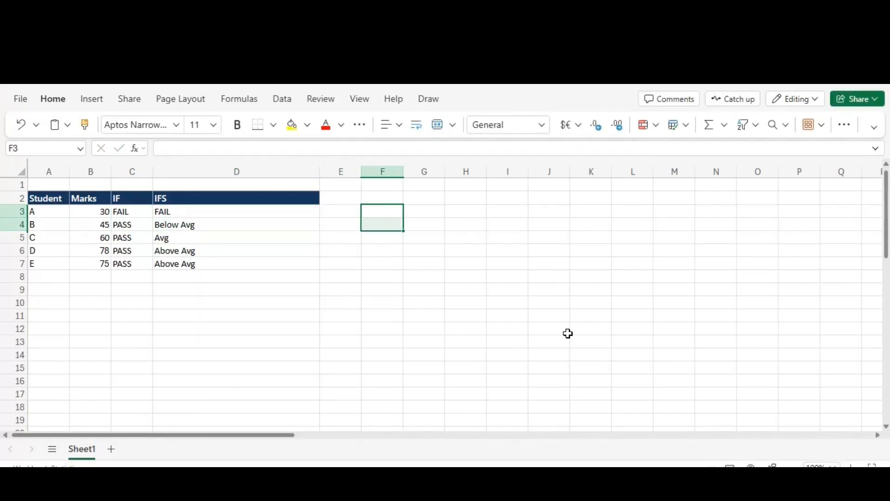
{"action": "key", "text": "Left"}
{"action": "key", "text": "Left"}
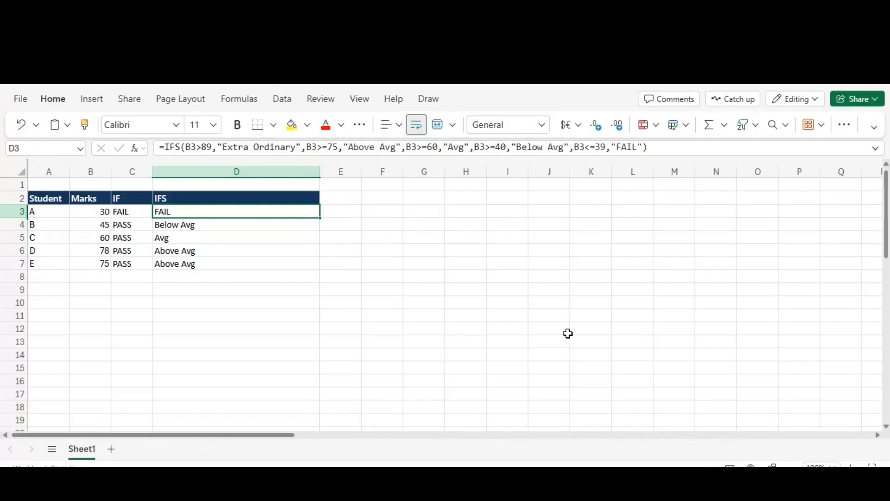
{"action": "left_click", "coordinate": [555, 489]}
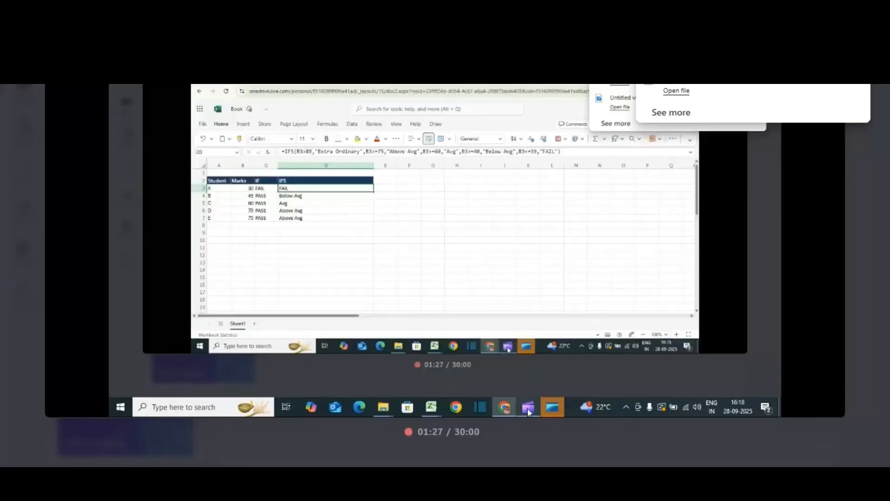